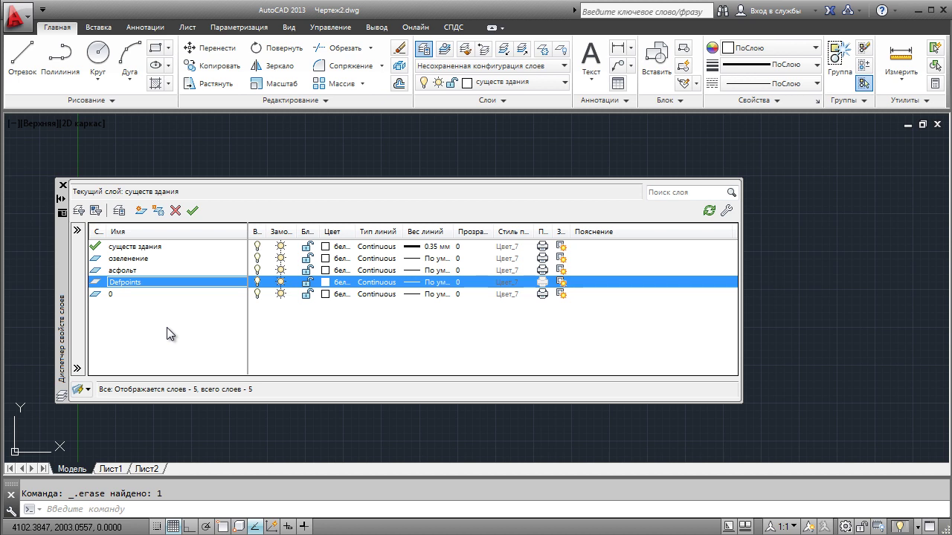
left_click(146, 259)
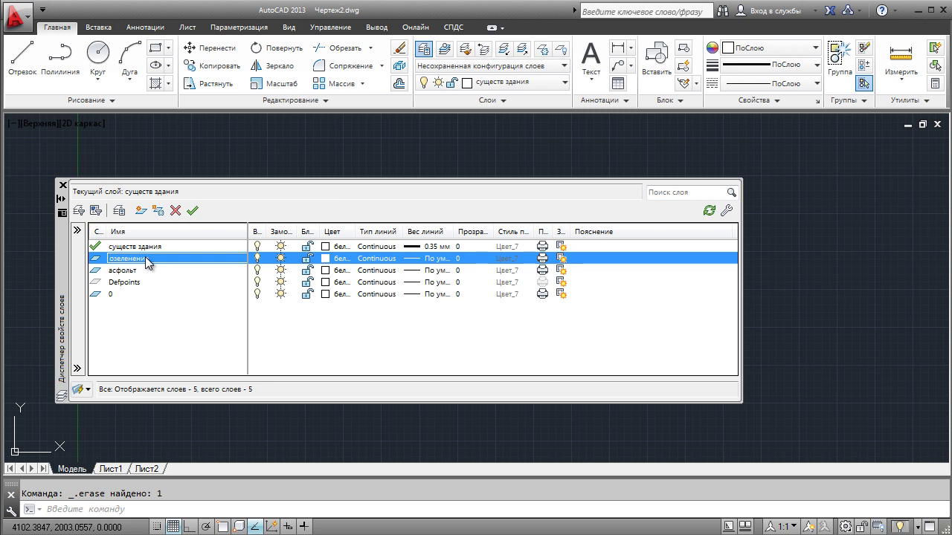
left_click(139, 270)
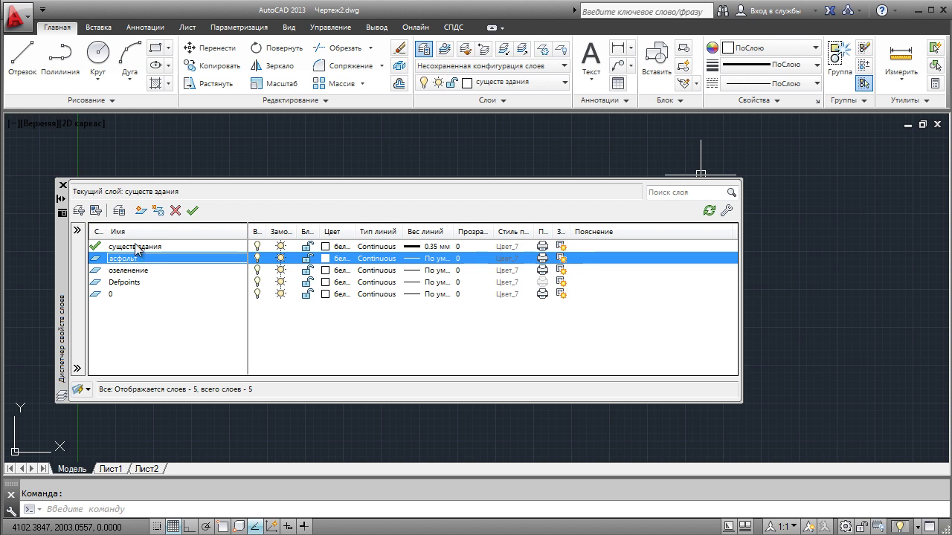
left_click(137, 247)
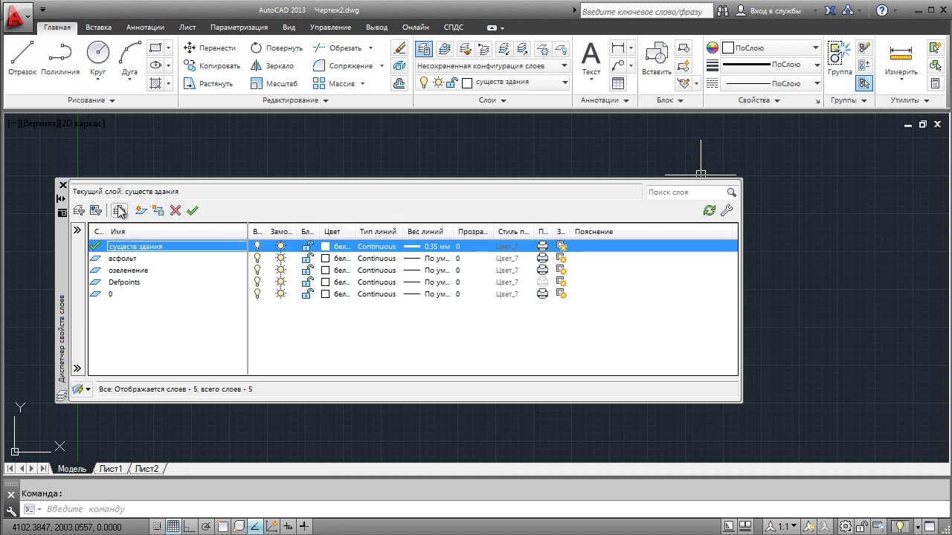
left_click(120, 212)
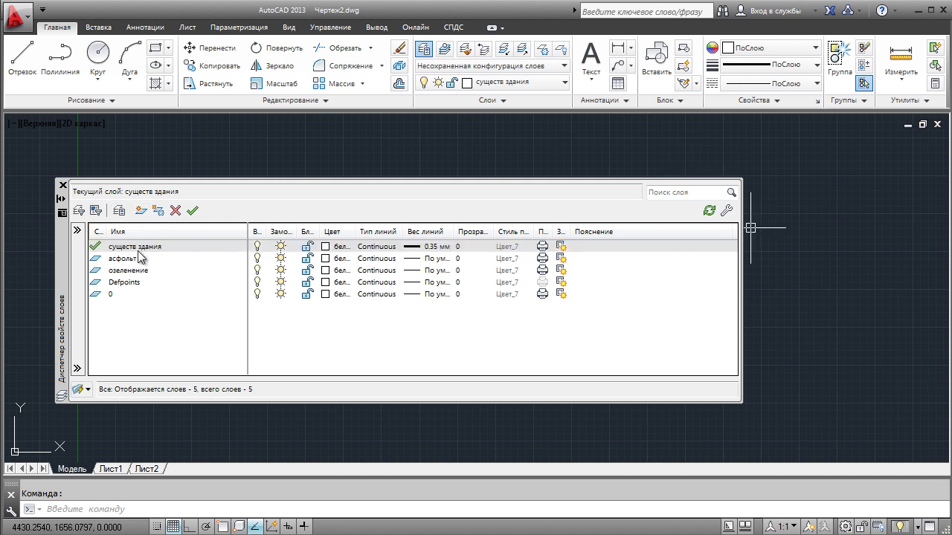
- Set the colour of the "существ здания" layer to index colour 162
left_click(333, 248)
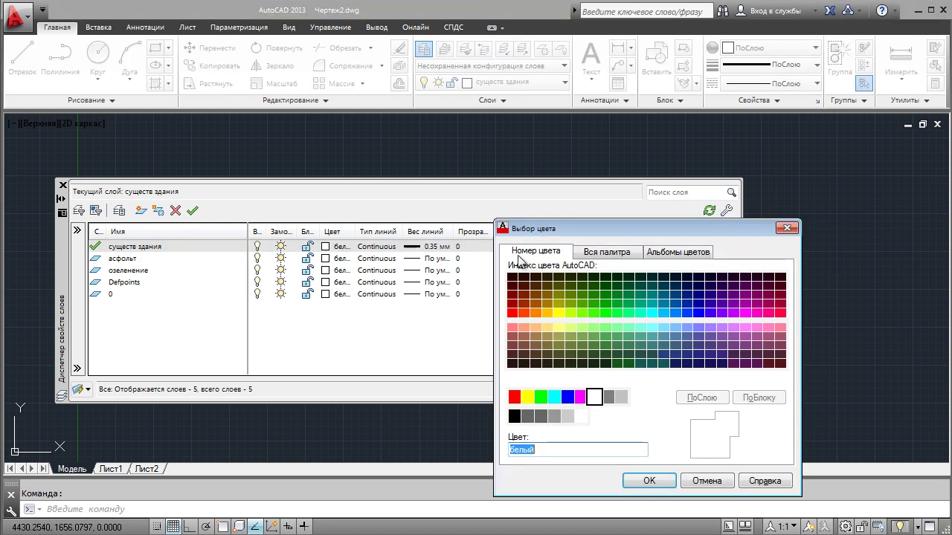
left_click(686, 303)
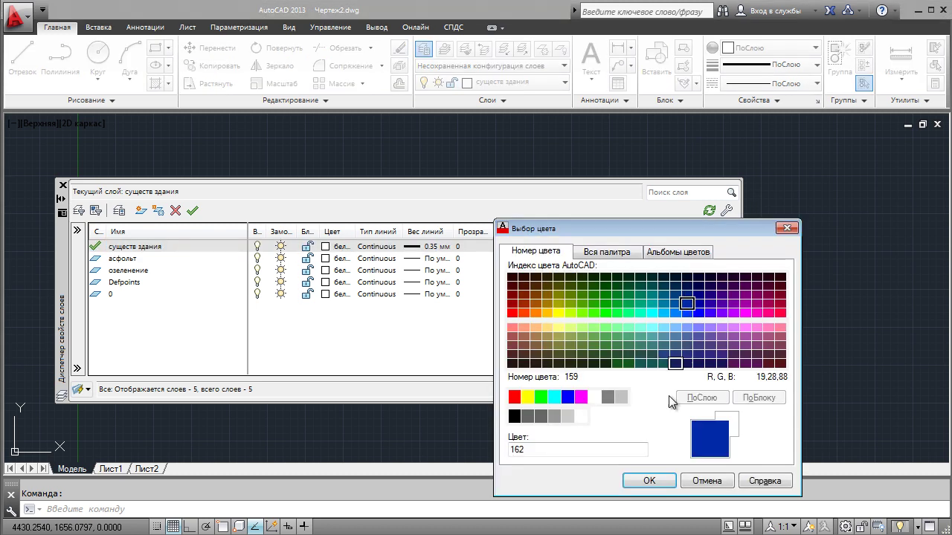
left_click(637, 482)
- Create a new layer named "проектируемое здание" that inherits the properties of the "существ здания" layer
double_click(132, 260)
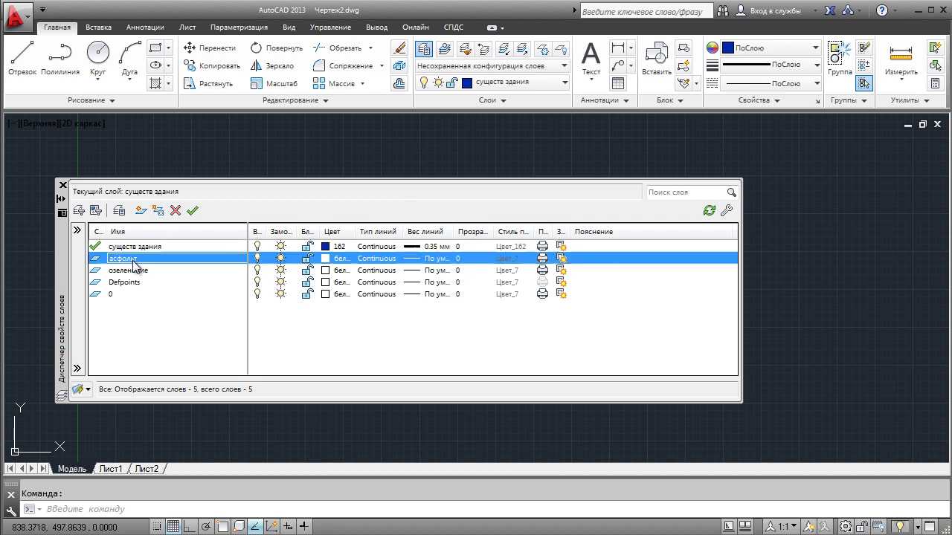
left_click(129, 248)
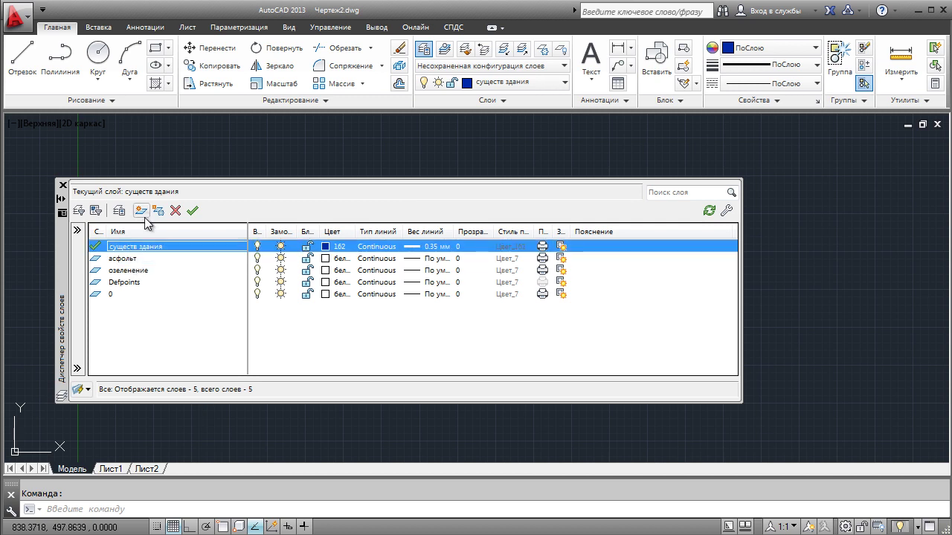
left_click(141, 212)
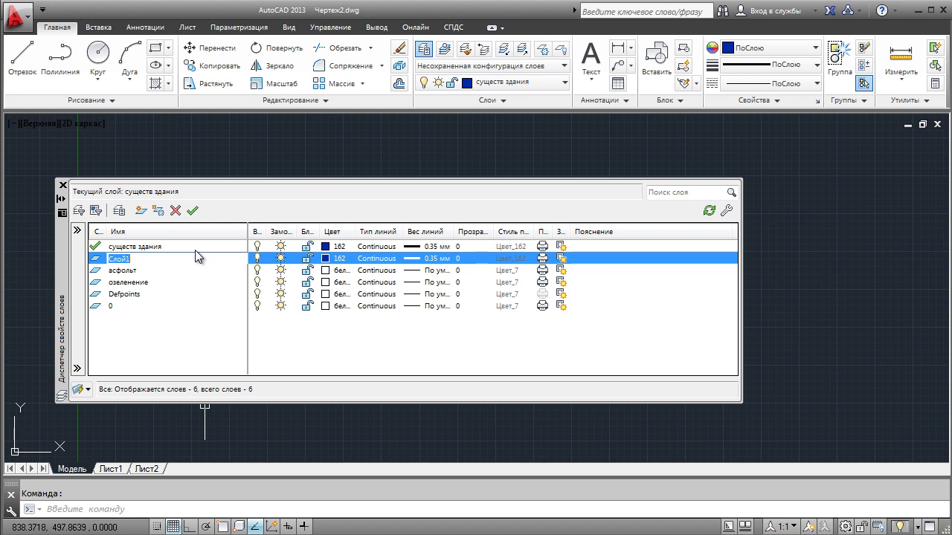
type("проектируемое здание")
key("Return")
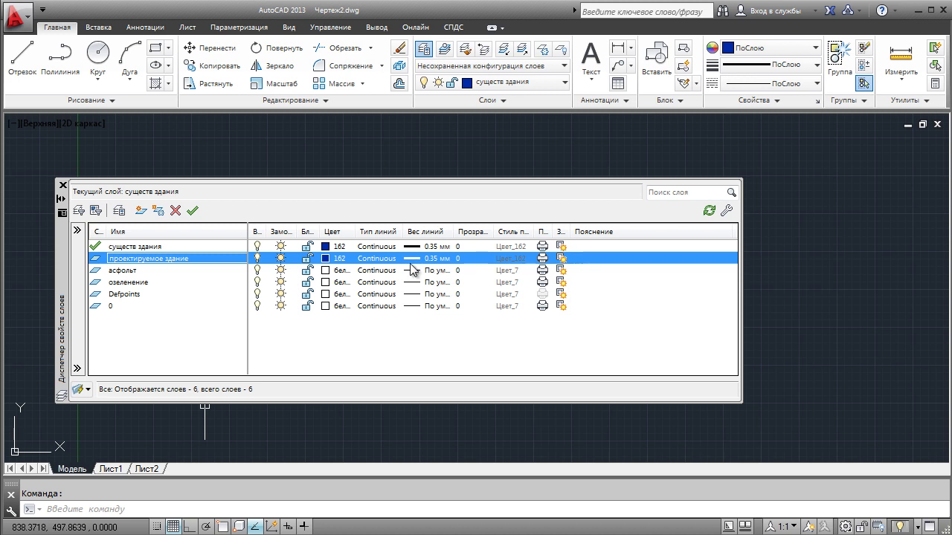
- Set the colour of the "проектируемое здание" layer to index colour 30
left_click(331, 260)
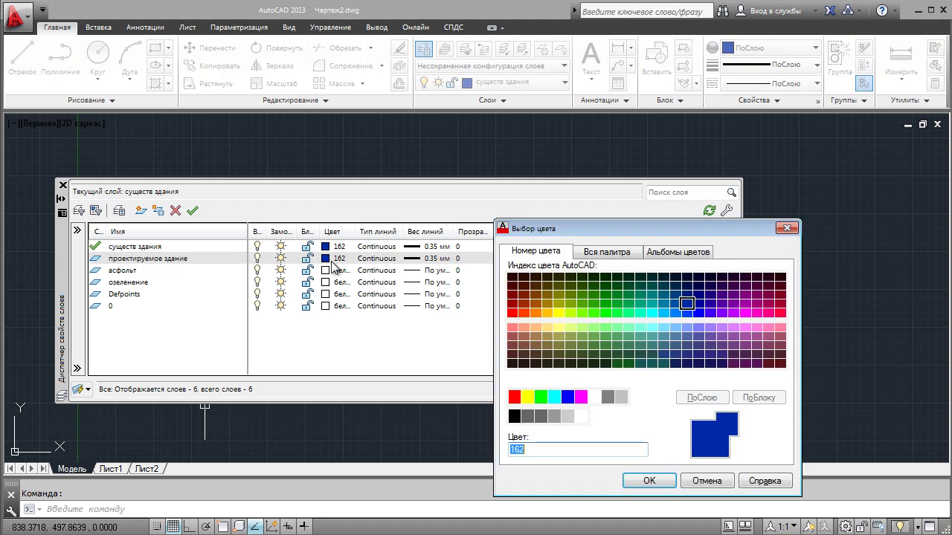
left_click(536, 312)
left_click(649, 481)
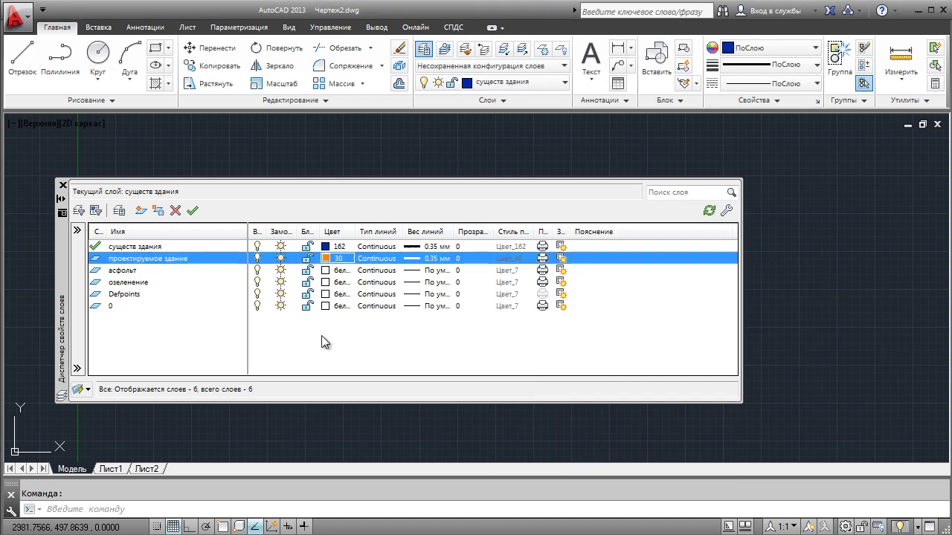
- Widen the layer list's columns from on/off through colour, and give the "асфольт" layer the true colour 24,183,231
left_click_drag(266, 231, 453, 233)
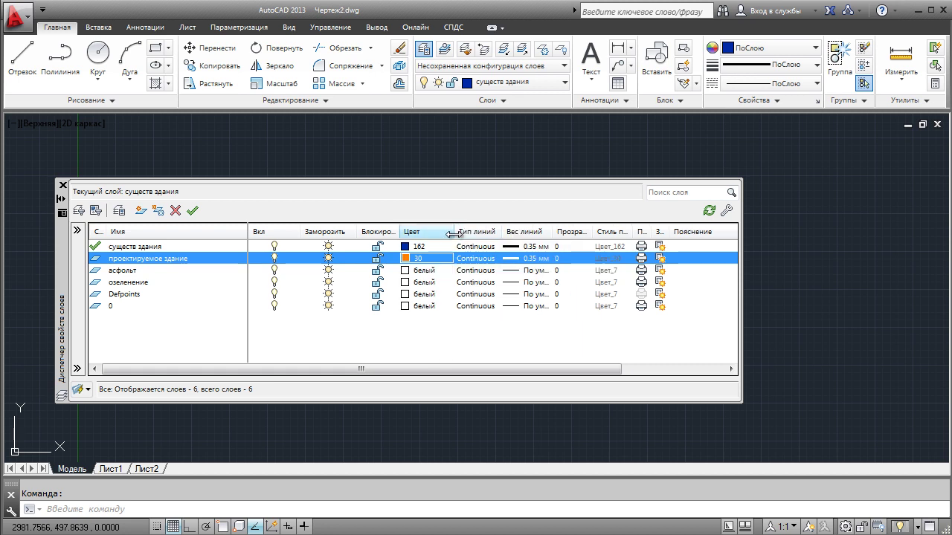
left_click(405, 271)
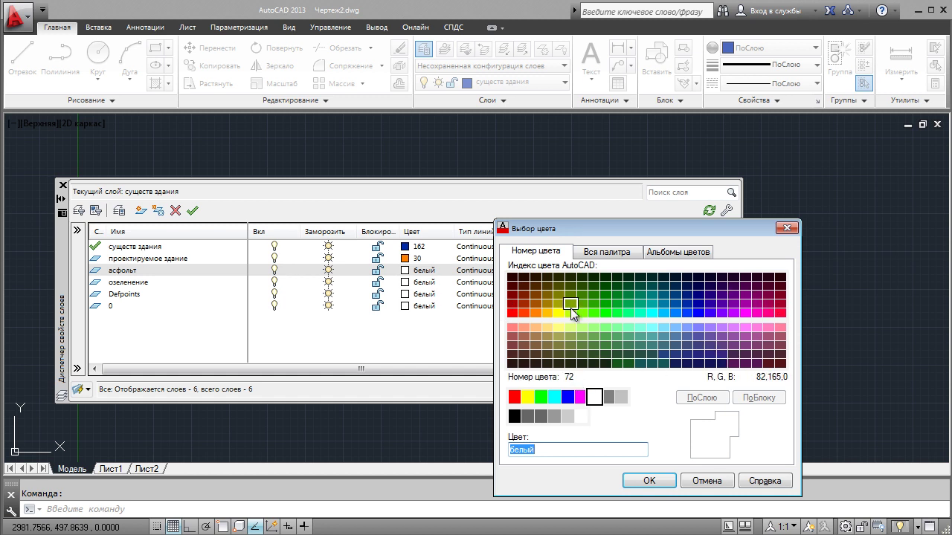
left_click(604, 253)
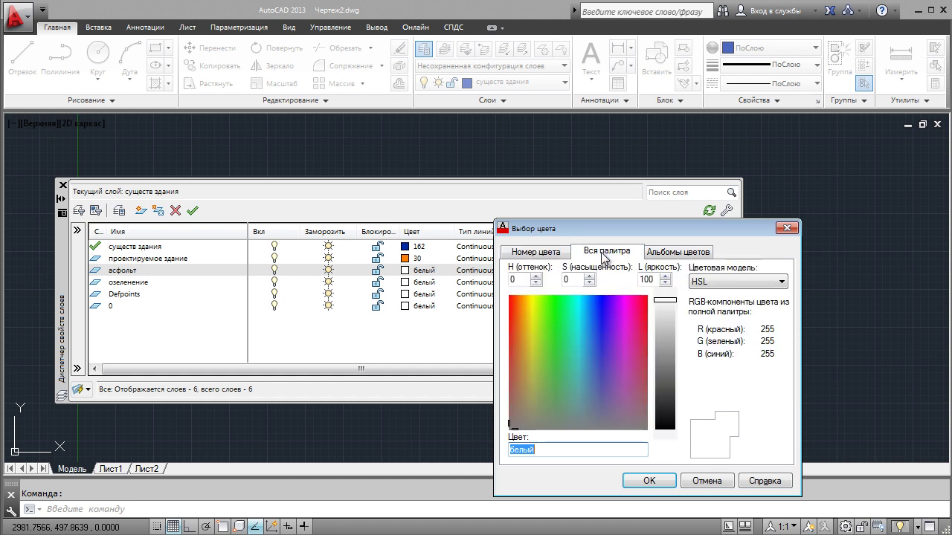
left_click_drag(624, 359, 584, 320)
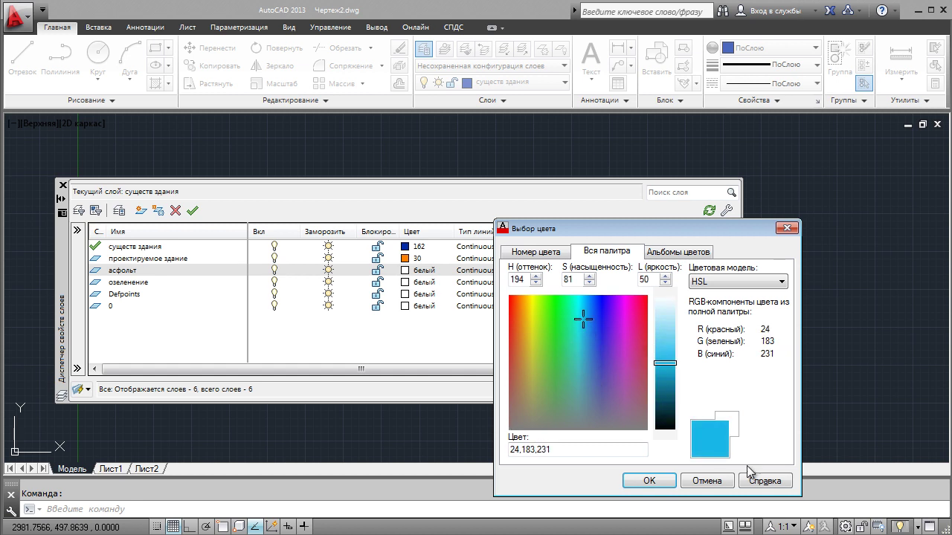
left_click(661, 481)
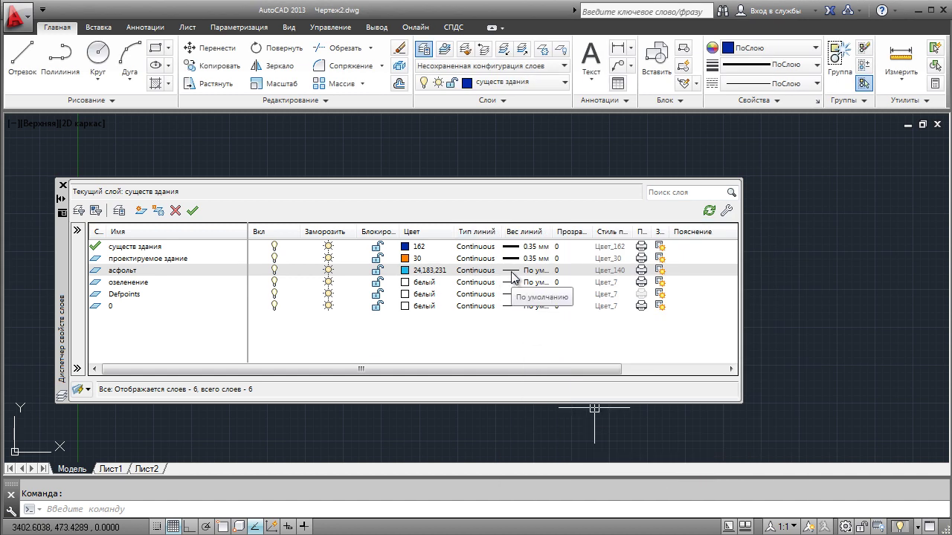
- Load the JIS_02_0.7 linetype from acadiso.lin and assign it to the "асфольт" layer
left_click(511, 272)
left_click(474, 270)
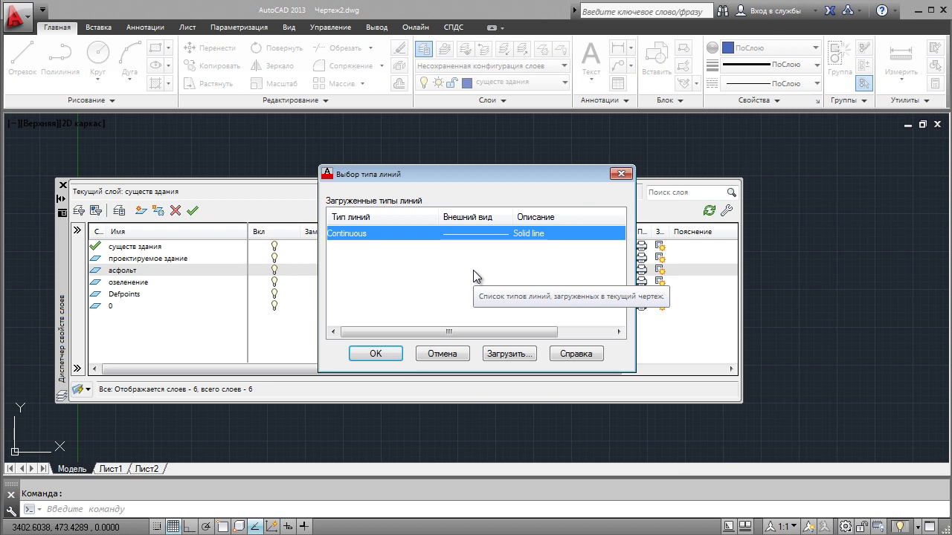
left_click(502, 353)
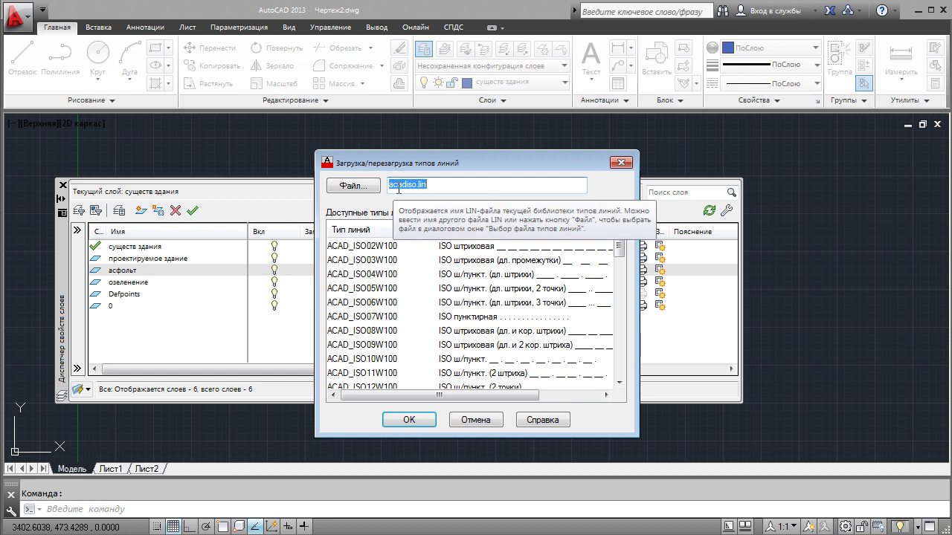
left_click(434, 188)
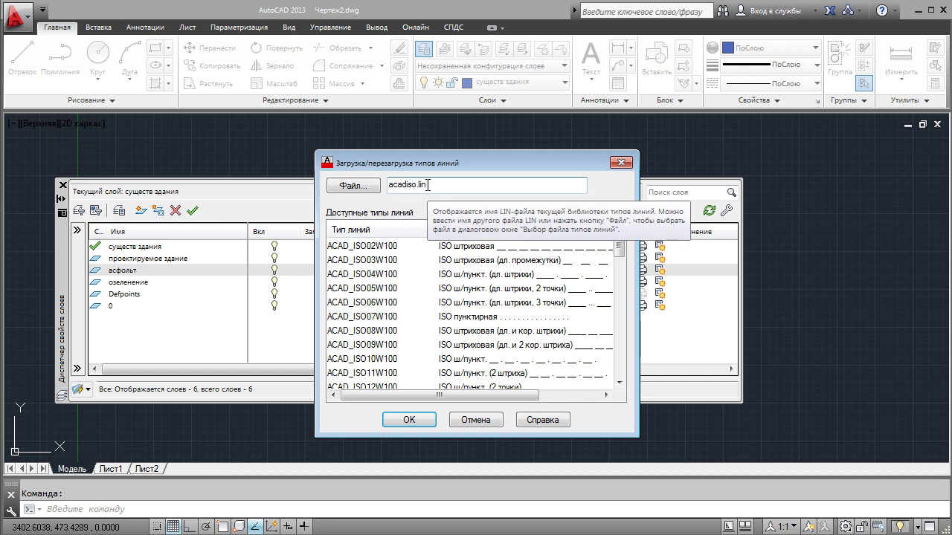
scroll(622, 383, "down", 3)
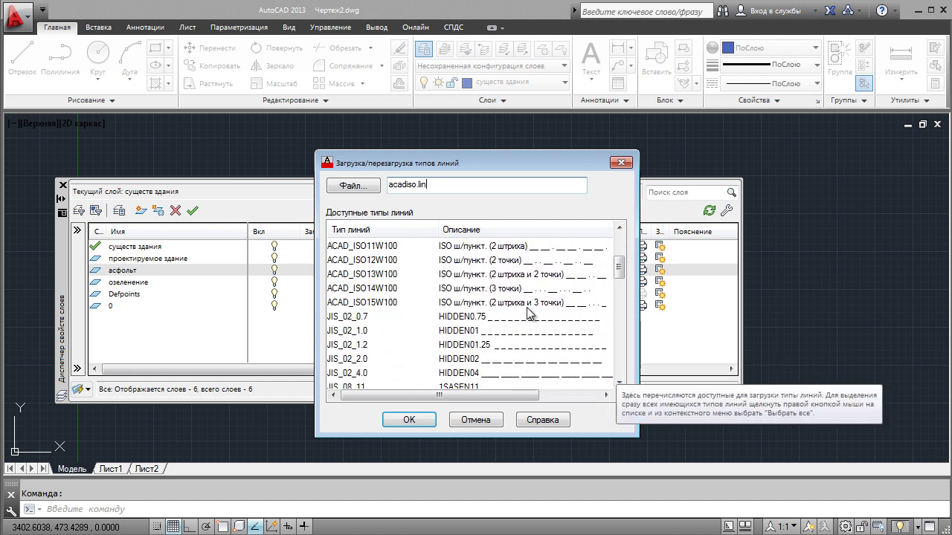
left_click(554, 302)
left_click(541, 316)
left_click(409, 419)
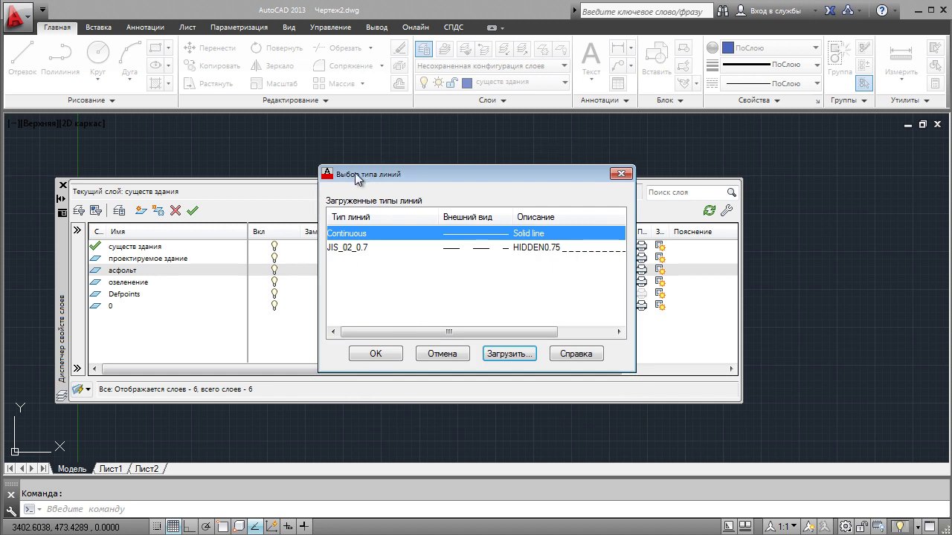
left_click(364, 248)
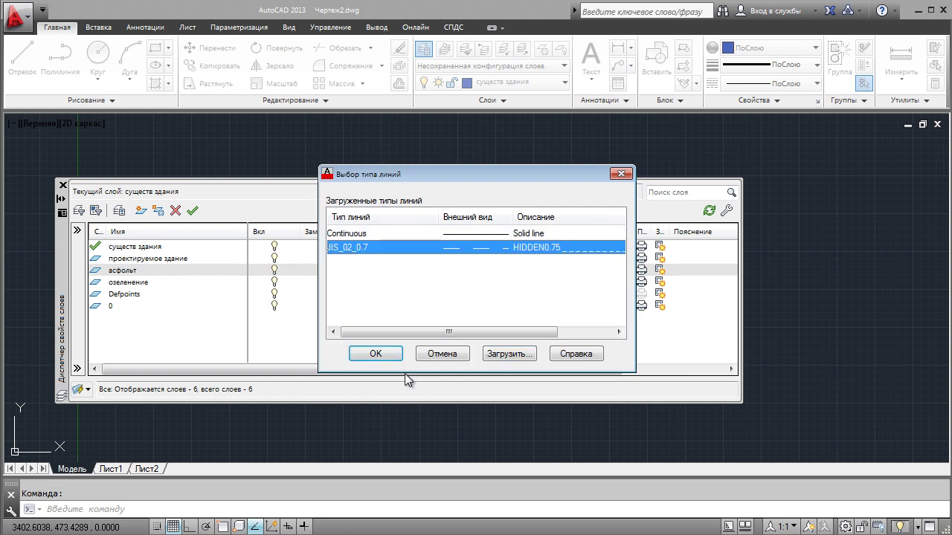
left_click(375, 355)
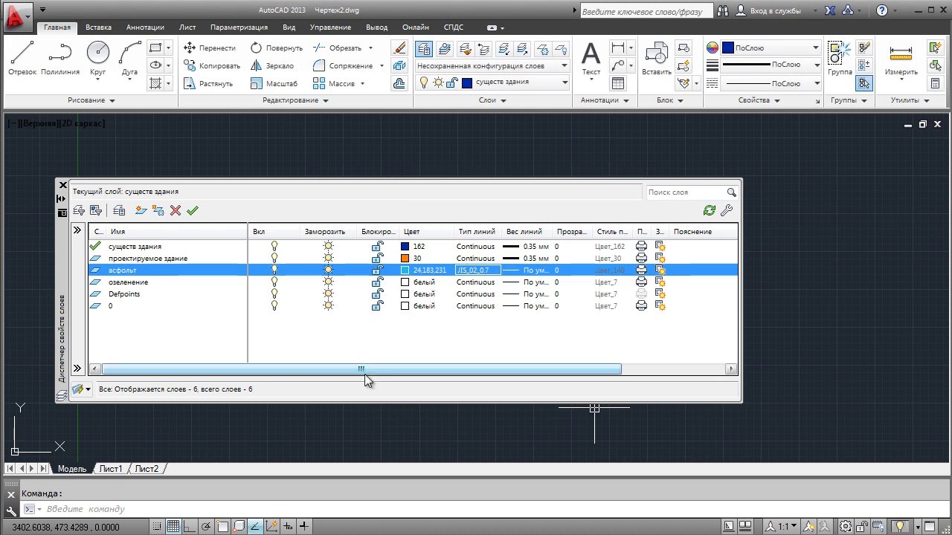
- Set the lineweight of the "асфольт" layer to 0.25 mm
left_click(517, 270)
left_click_drag(556, 220, 554, 195)
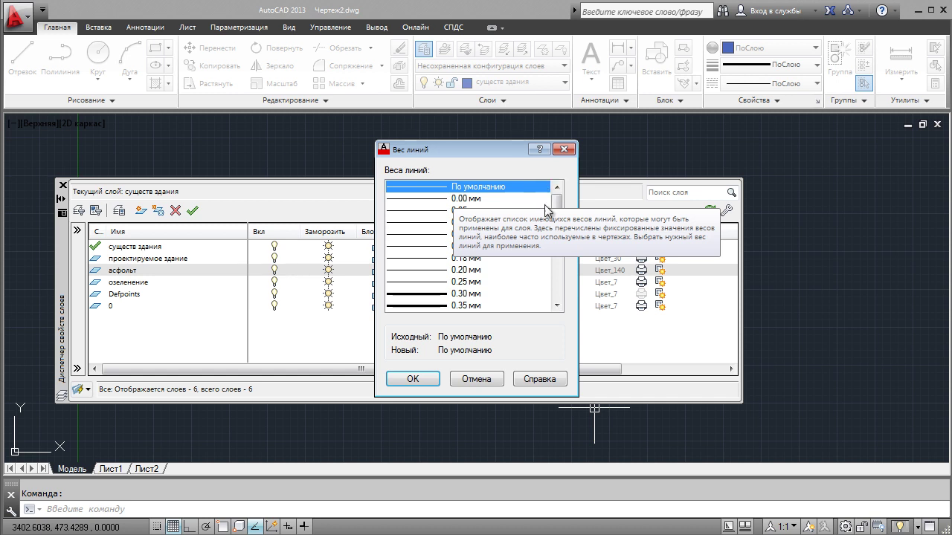
left_click_drag(556, 192, 566, 290)
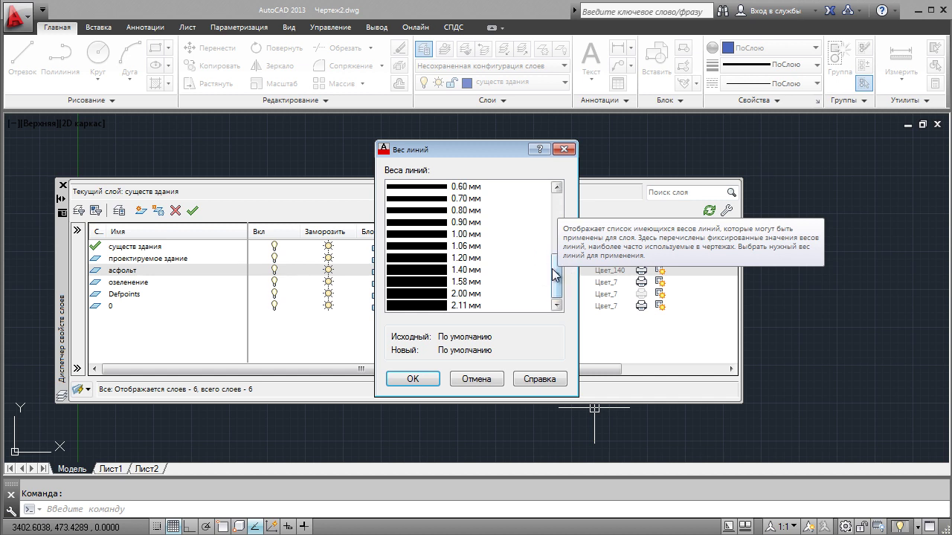
left_click_drag(559, 287, 557, 221)
left_click(469, 246)
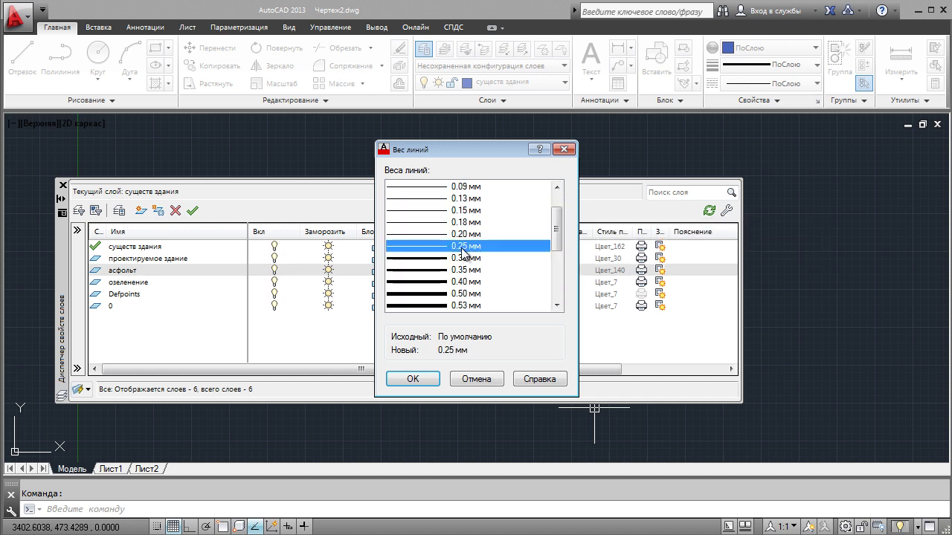
left_click(413, 379)
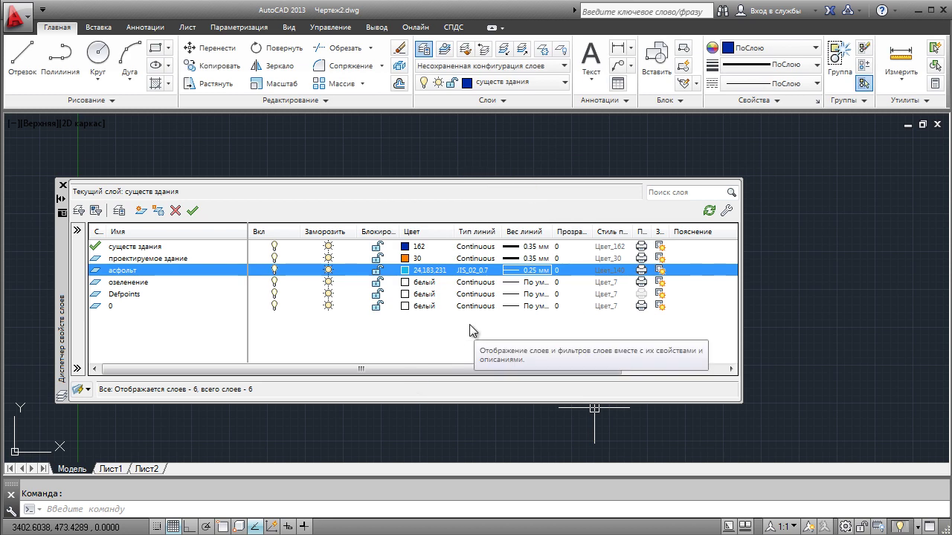
- Review the default lineweight choices in the user preferences, keep 0.25 mm as the default, and accept the settings
left_click(21, 32)
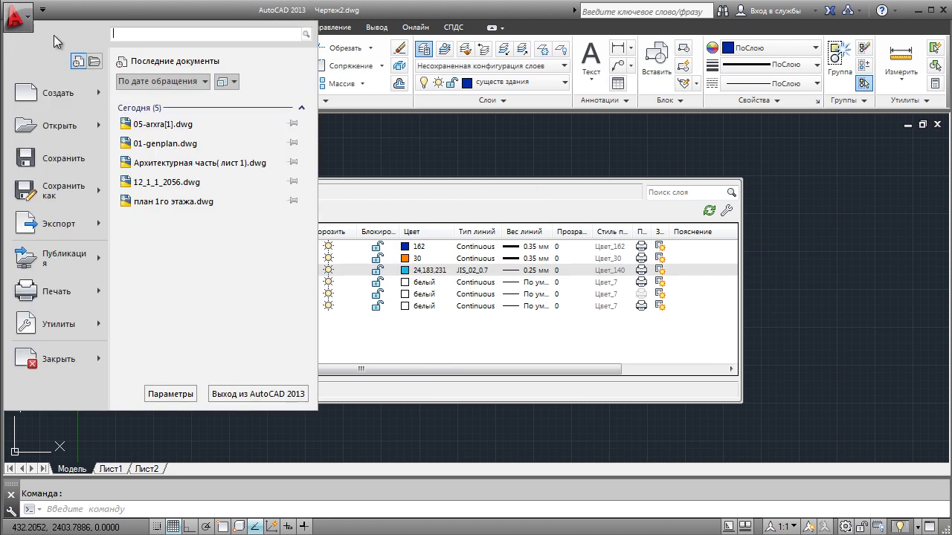
left_click(180, 395)
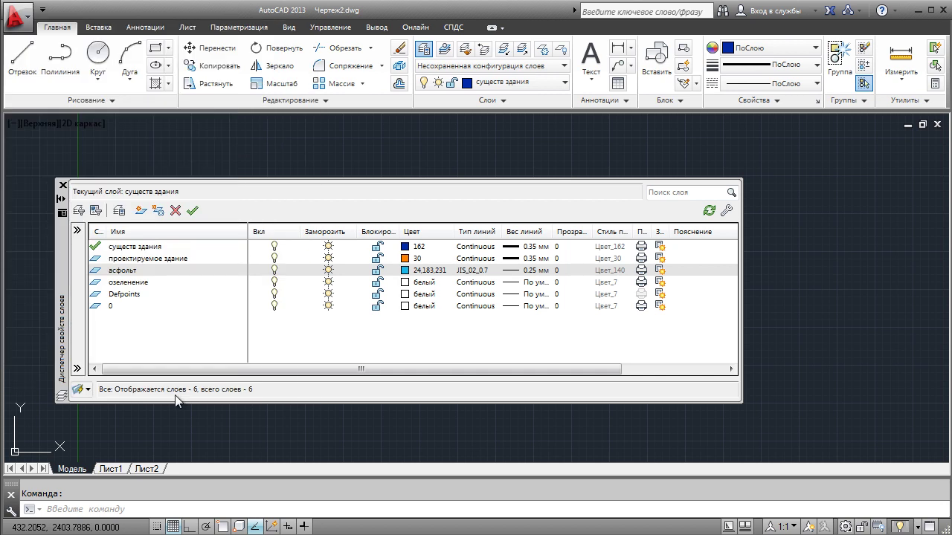
left_click_drag(554, 285, 308, 58)
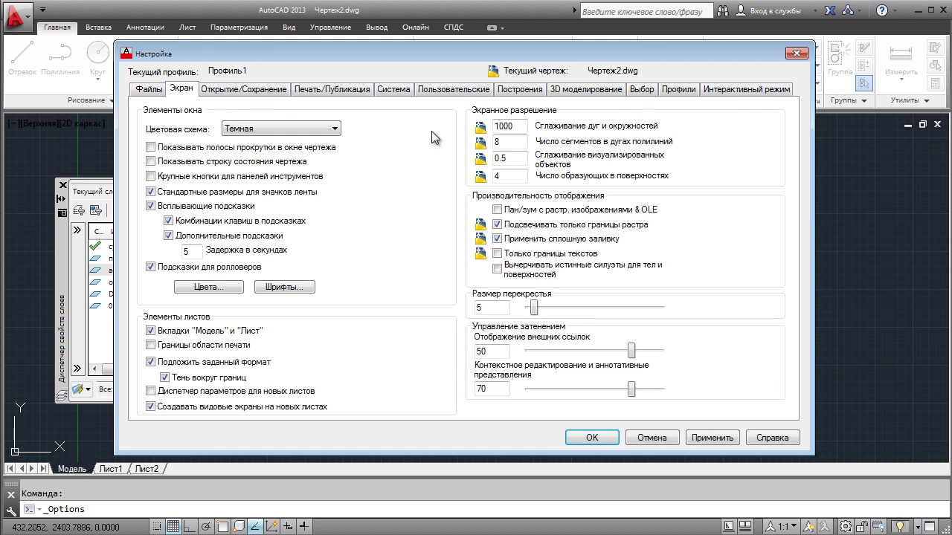
left_click(442, 90)
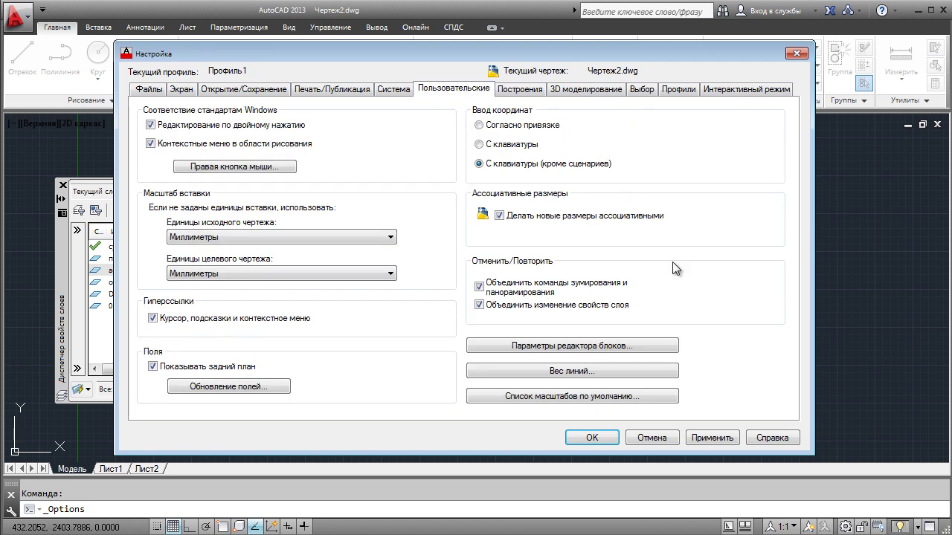
left_click(557, 371)
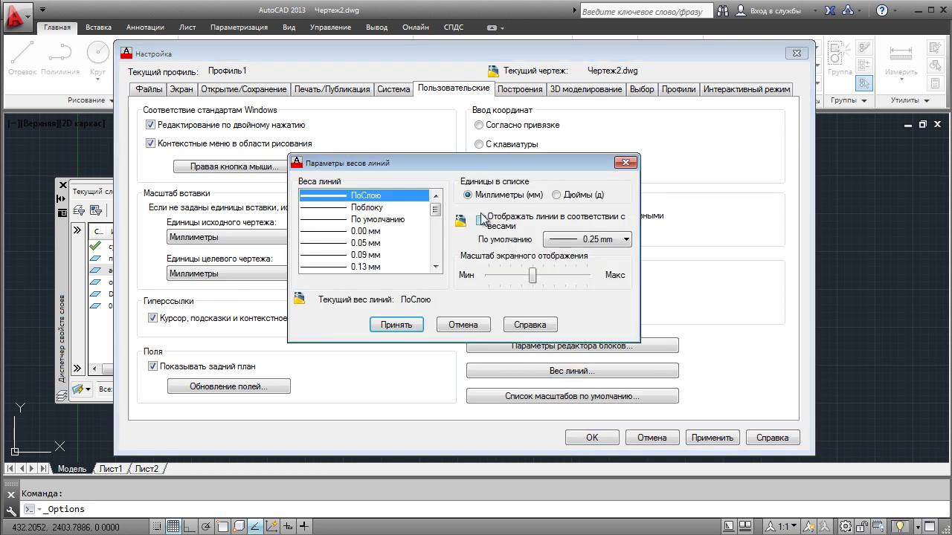
left_click(578, 240)
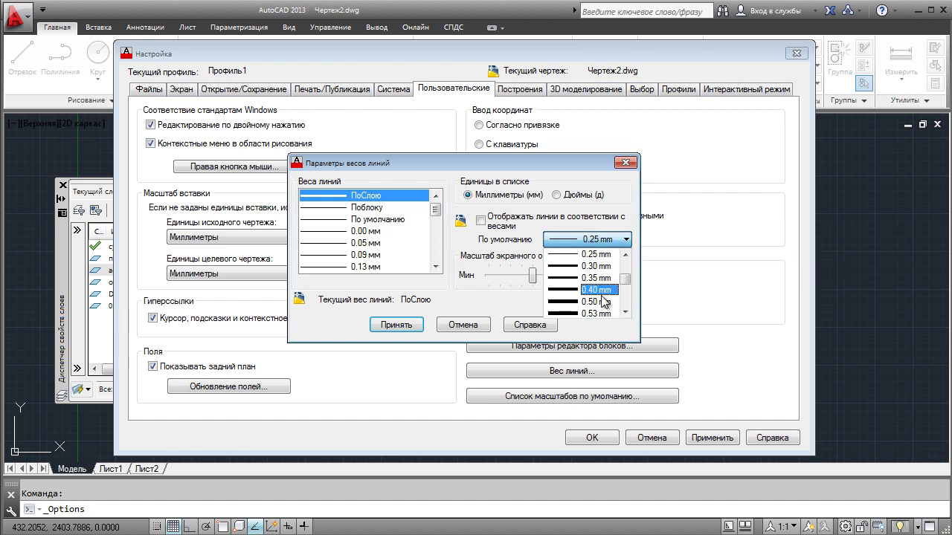
left_click(580, 237)
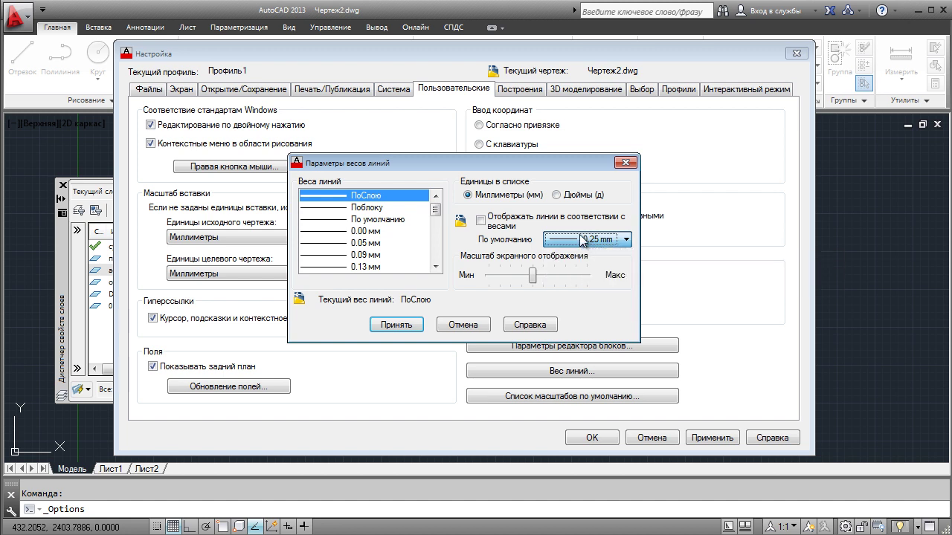
left_click(396, 328)
left_click(696, 443)
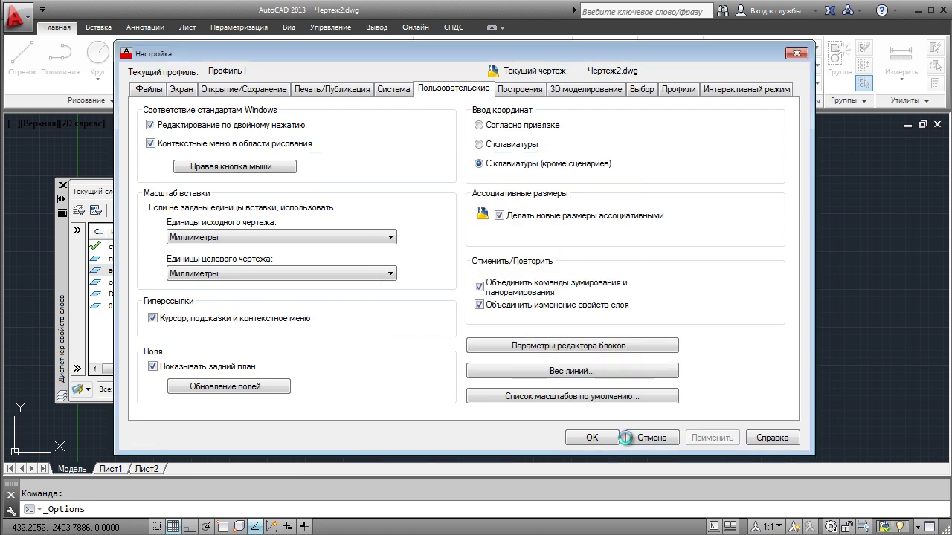
left_click(592, 438)
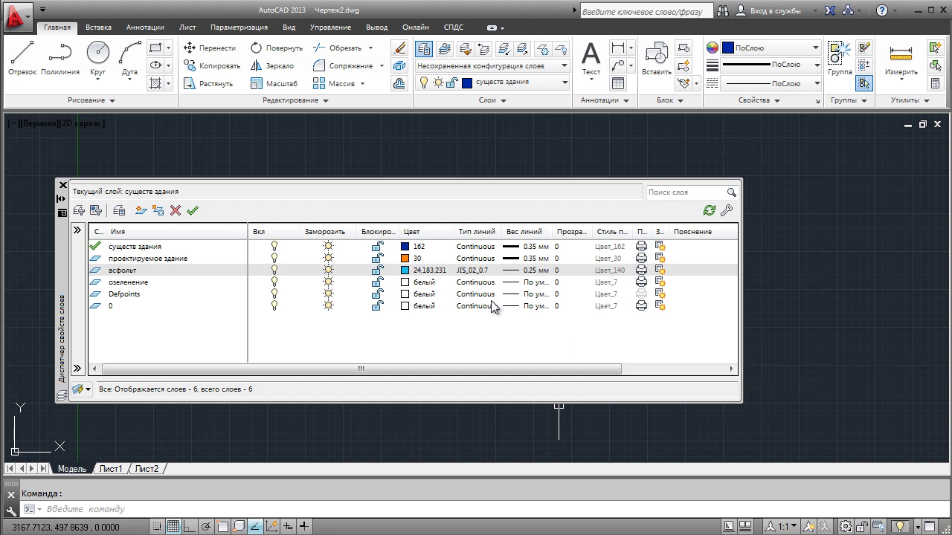
- Set the transparency of the "озеленение" layer to 50 and widen the layer list's plot column
left_click(557, 281)
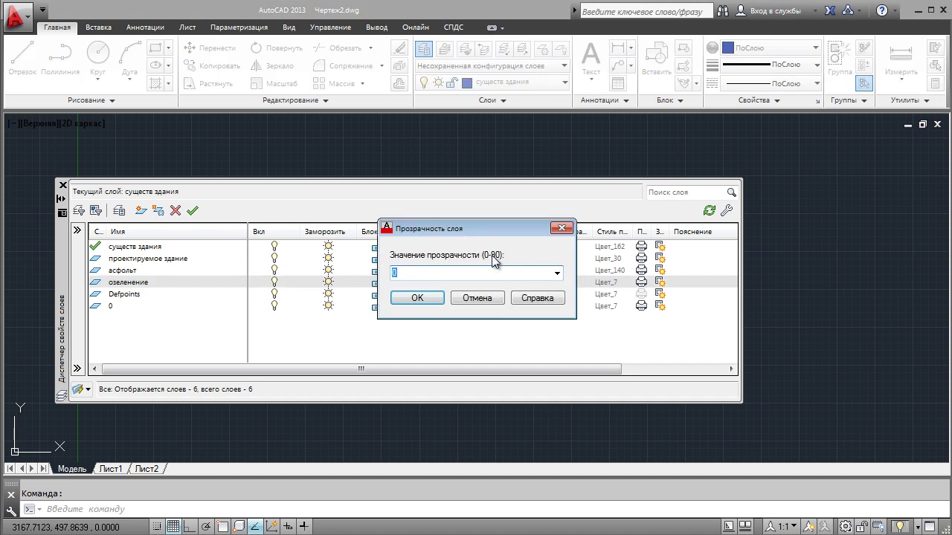
left_click(557, 273)
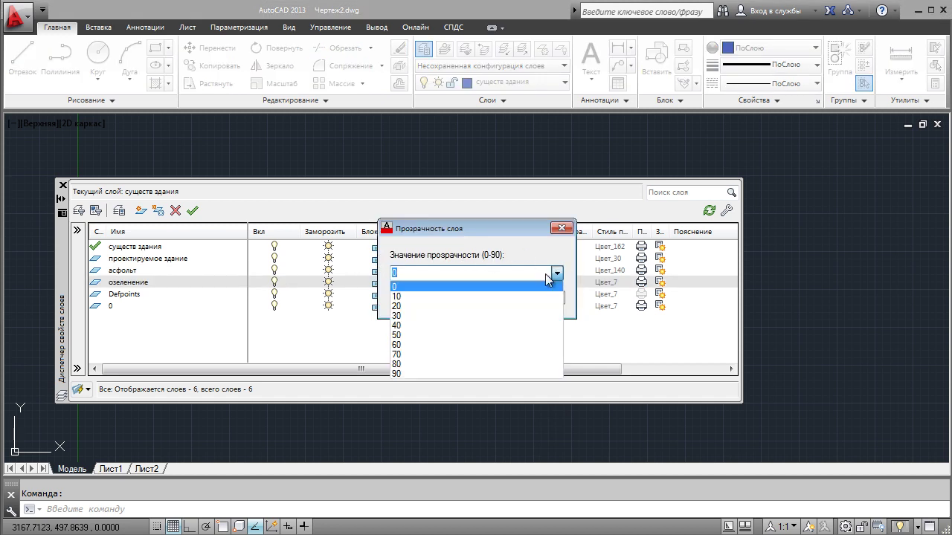
left_click(407, 335)
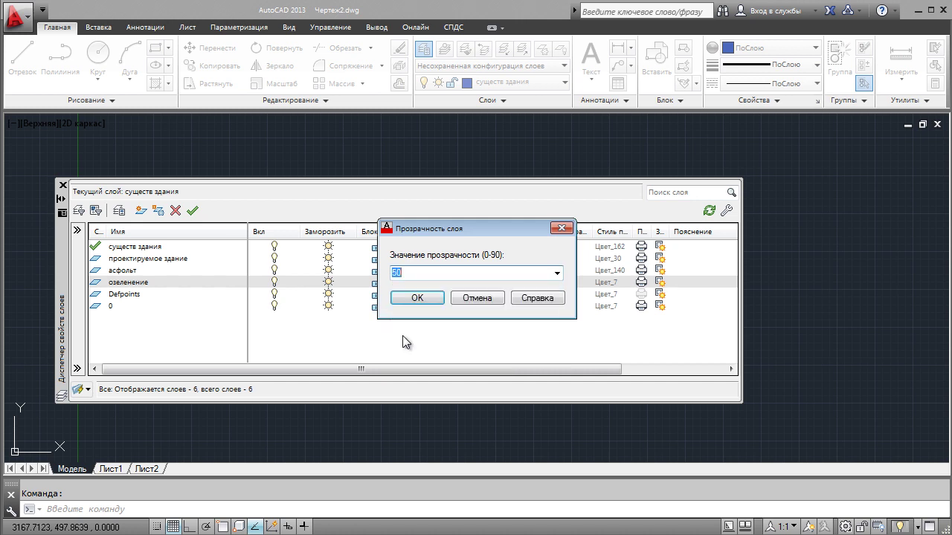
left_click(416, 298)
left_click_drag(656, 231, 696, 231)
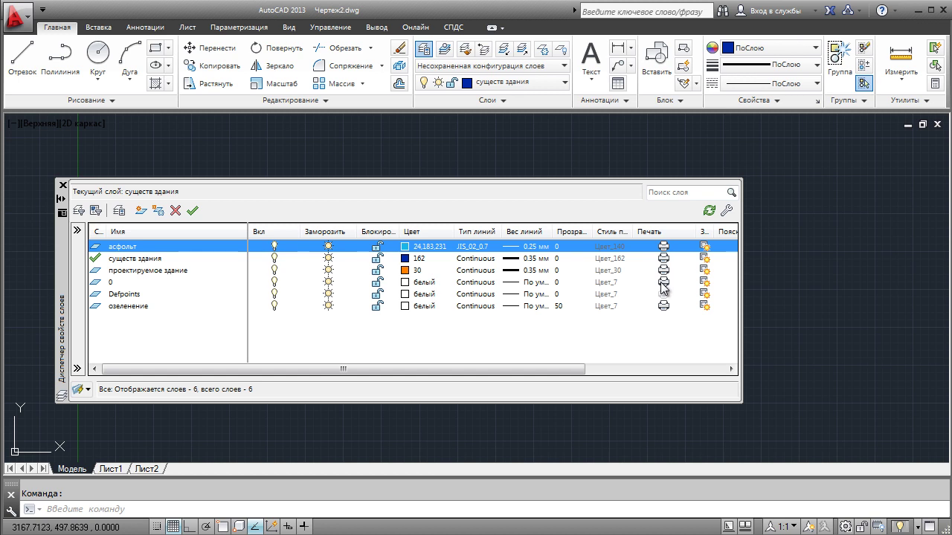
left_click(661, 282)
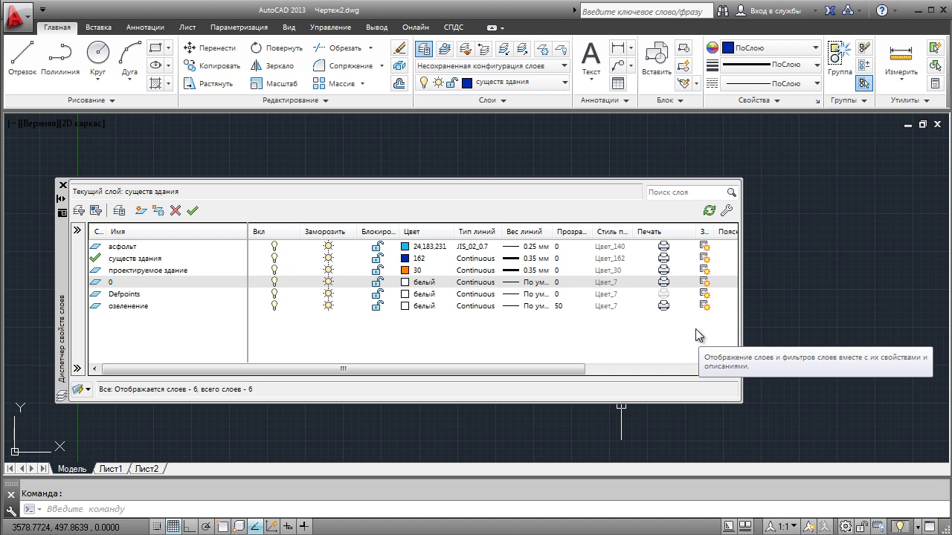
- Set the colour of the "озеленение" layer to index colour 84
double_click(143, 306)
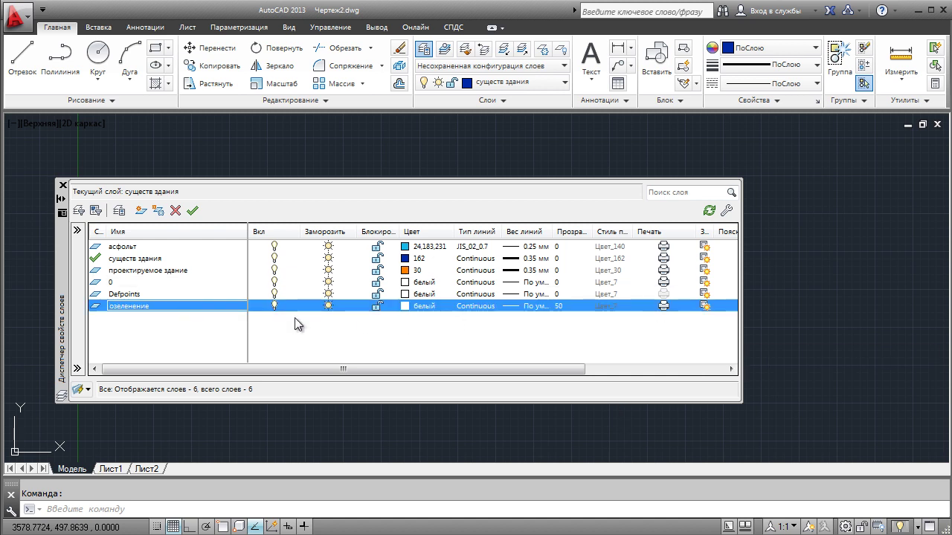
left_click(405, 306)
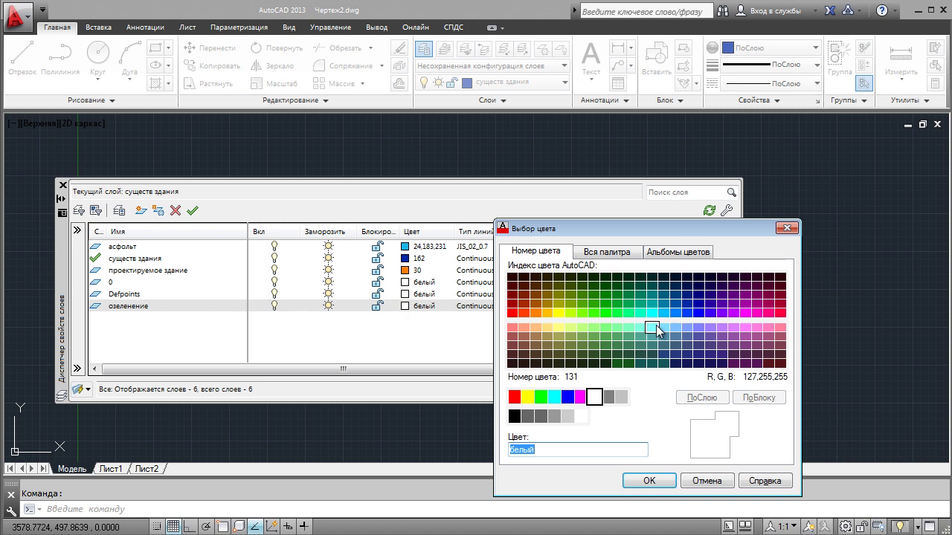
left_click(593, 295)
left_click(648, 481)
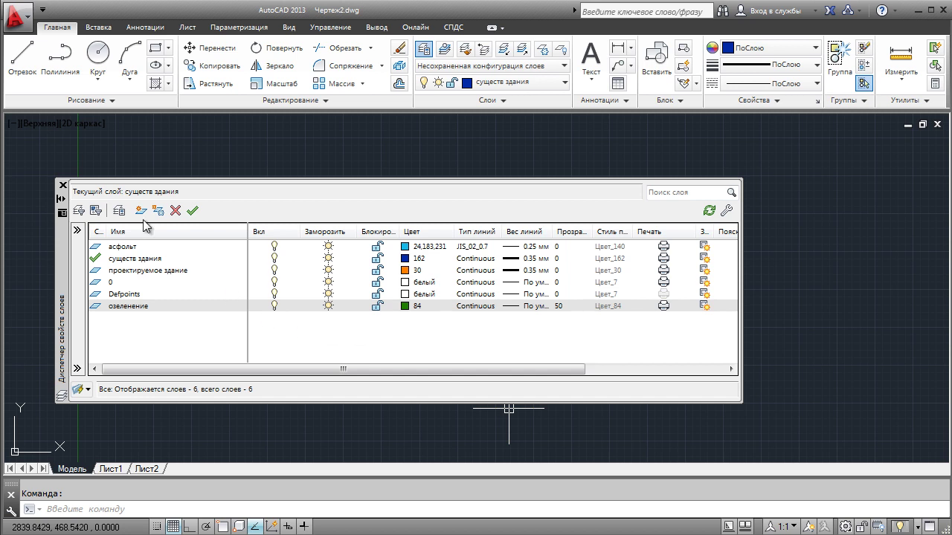
- Close the layer properties manager and erase the leftover object in the drawing area
left_click(64, 186)
left_click(478, 265)
key("Delete")
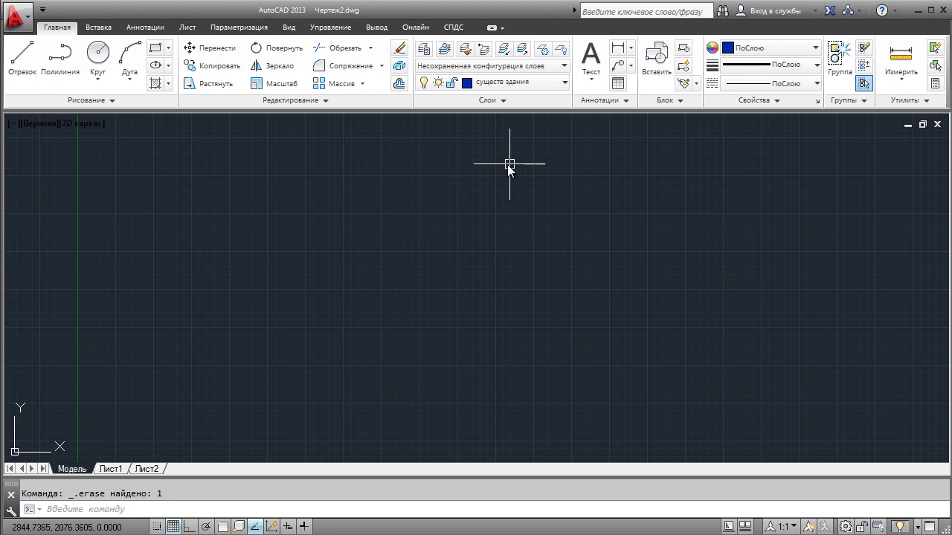
- Draw two separate rectangles, one above the other, as existing buildings on the "существ здания" layer
left_click(156, 50)
left_click(153, 175)
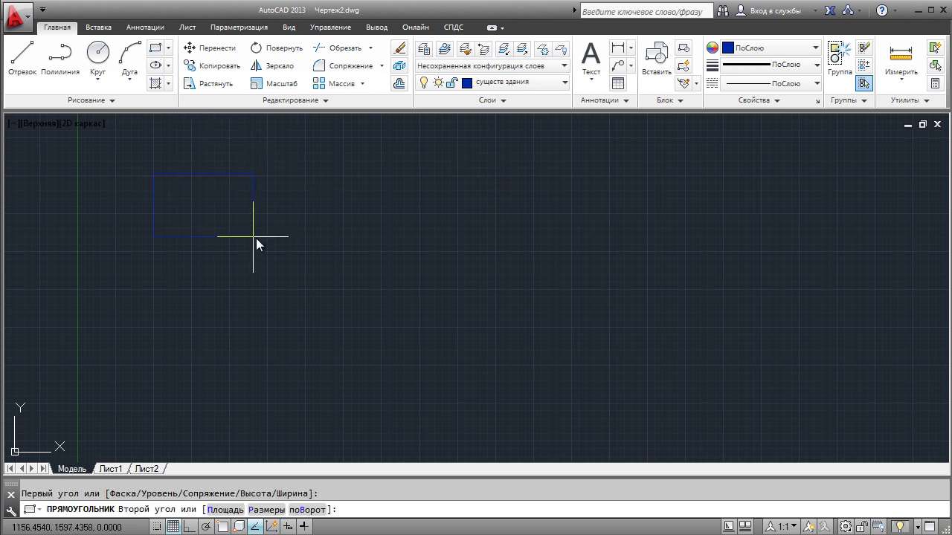
left_click(296, 266)
key("Return")
left_click(229, 335)
left_click(317, 421)
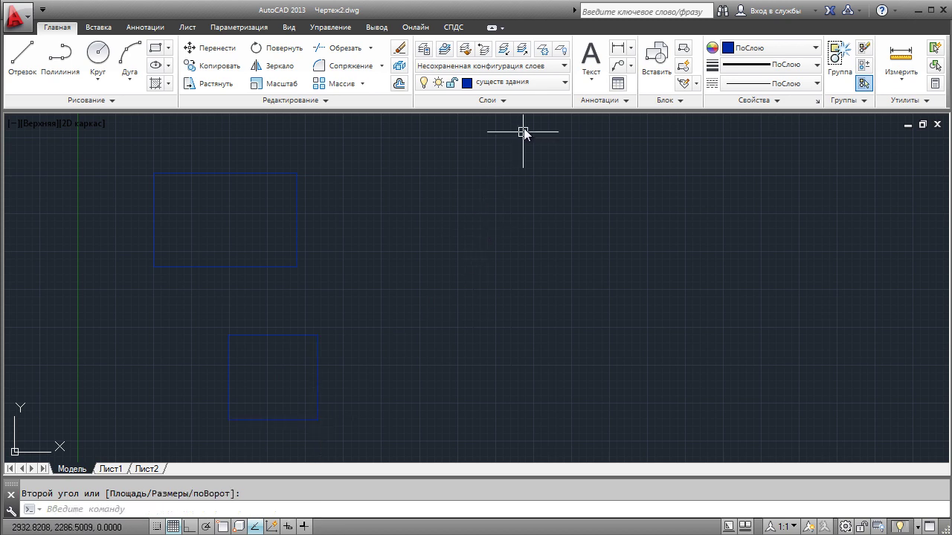
- Make "проектируемое здание" the current layer and draw a closed L-shaped polyline beside the rectangles, using ortho and object snap
left_click(525, 89)
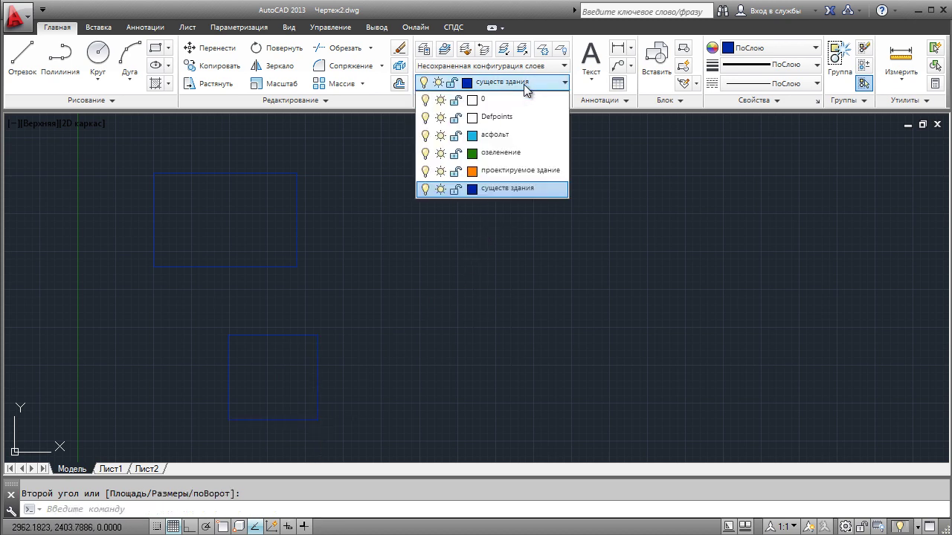
left_click(520, 170)
left_click(60, 61)
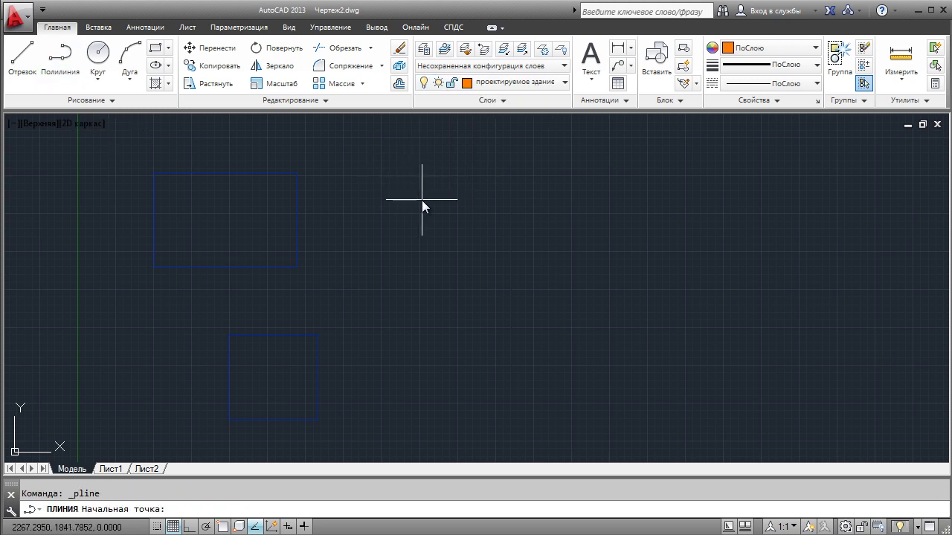
left_click(446, 182)
left_click(446, 342)
left_click(617, 342)
left_click(617, 265)
left_click(510, 264)
key("F9")
left_click(446, 182)
left_click(447, 182)
key("Return")
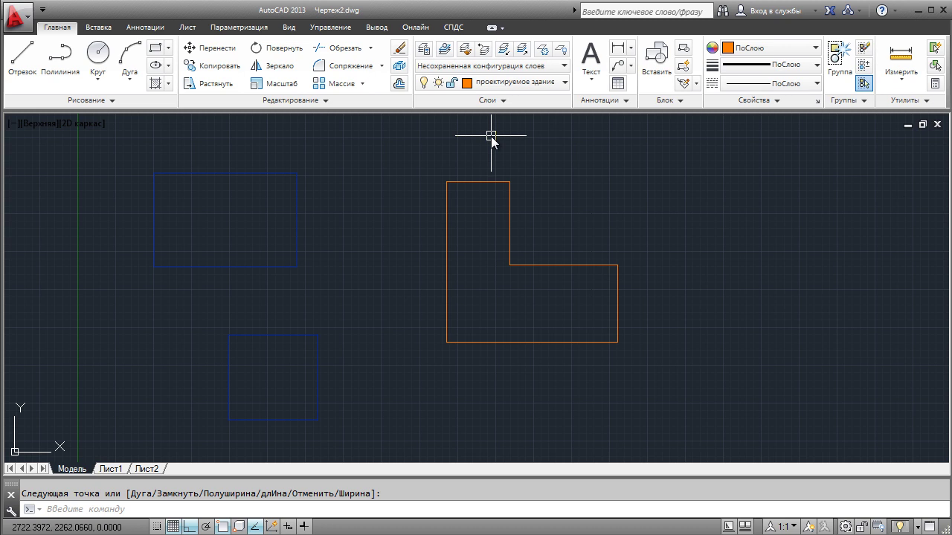
- Draw four circles of different sizes as trees on the far side of the L-shaped building from the rectangles
left_click(98, 53)
left_click(752, 226)
left_click(755, 252)
key("space")
left_click(755, 332)
left_click(755, 319)
key("space")
left_click(711, 300)
left_click(701, 283)
key("space")
left_click(675, 245)
left_click(676, 232)
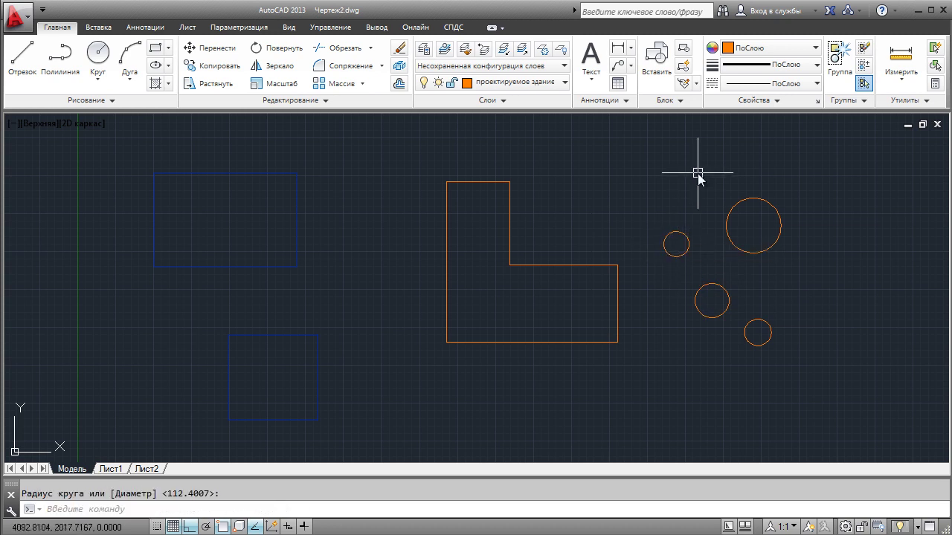
key("Escape")
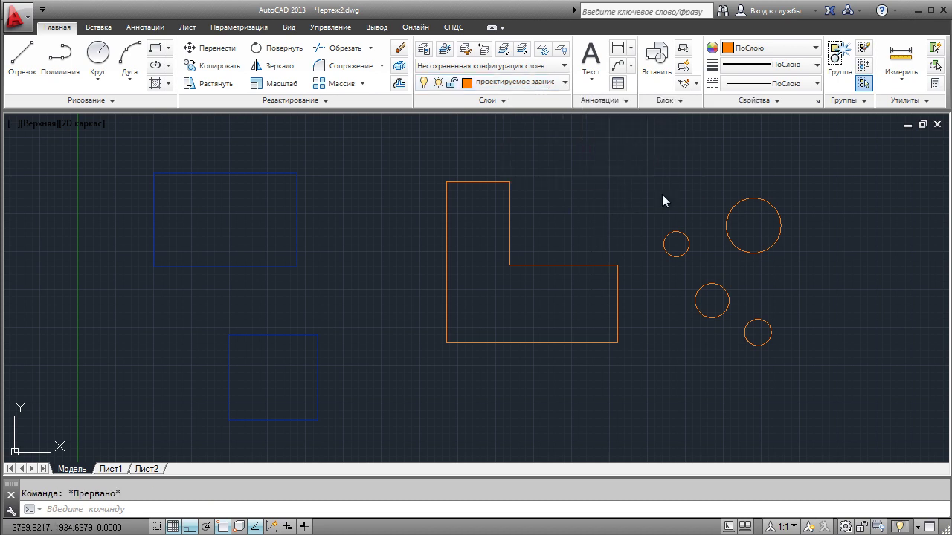
- Move the four circles to the "озеленение" layer and clear the selection
left_click(817, 402)
left_click(682, 235)
left_click(532, 83)
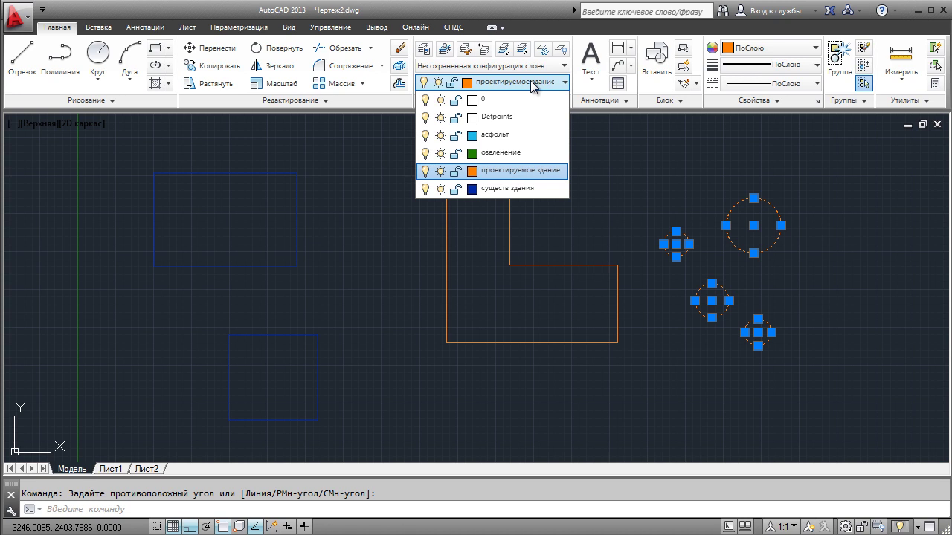
left_click(516, 154)
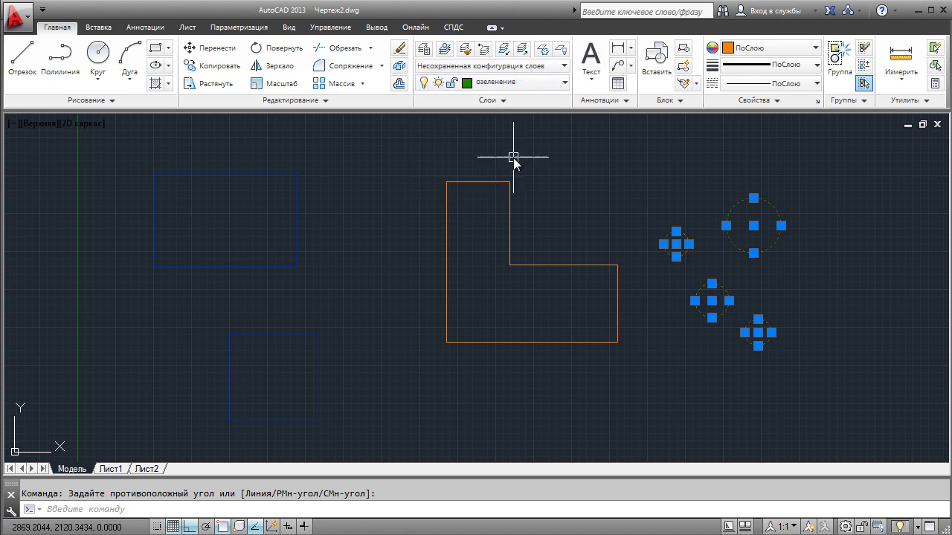
key("Escape")
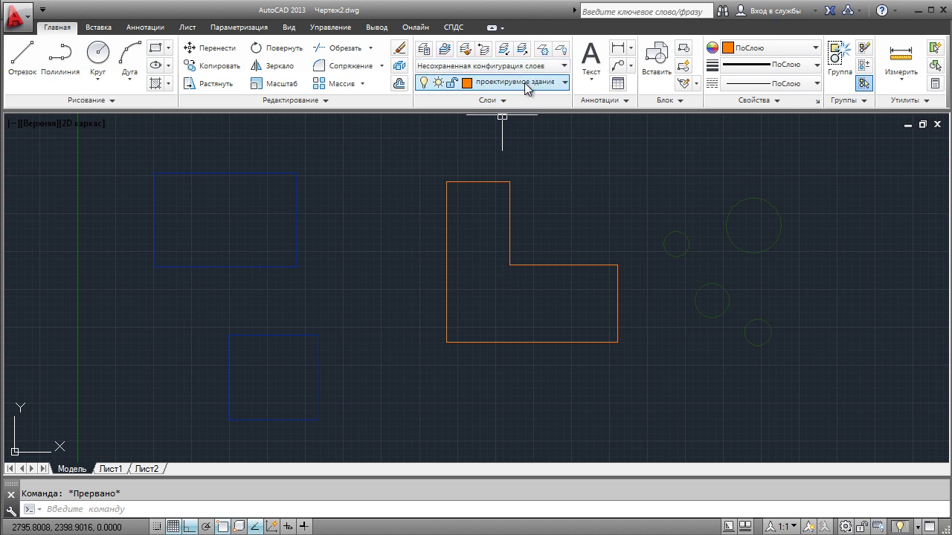
- Make "озеленение" the current layer and draw a fifth circle above the smallest tree near the building
left_click(496, 87)
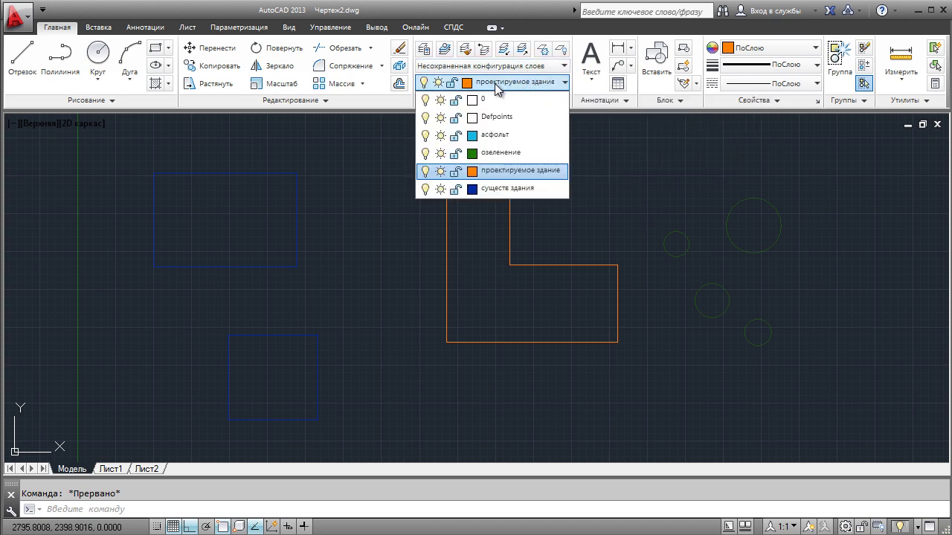
left_click(501, 153)
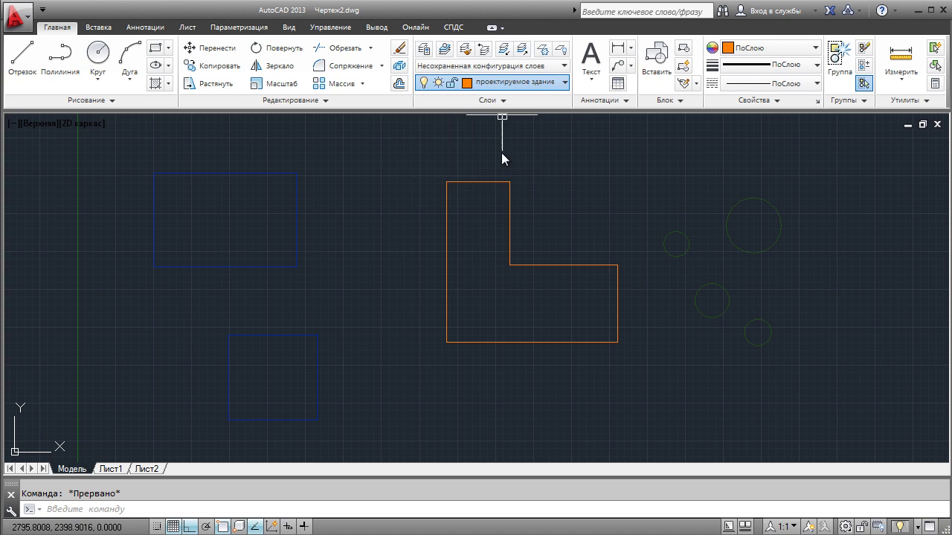
left_click(97, 56)
left_click(665, 180)
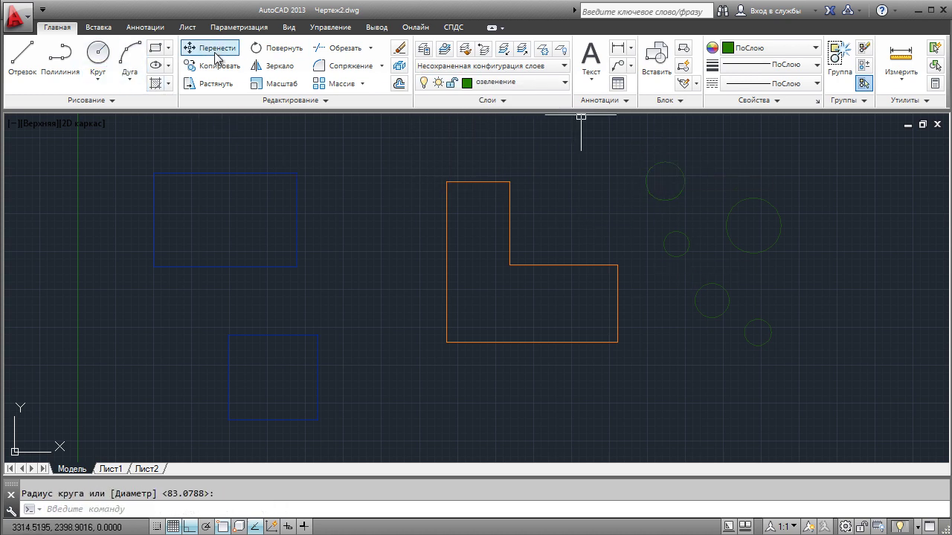
- Hatch the insides of all five tree circles with the current pattern and layer colour at scale 1
left_click(153, 84)
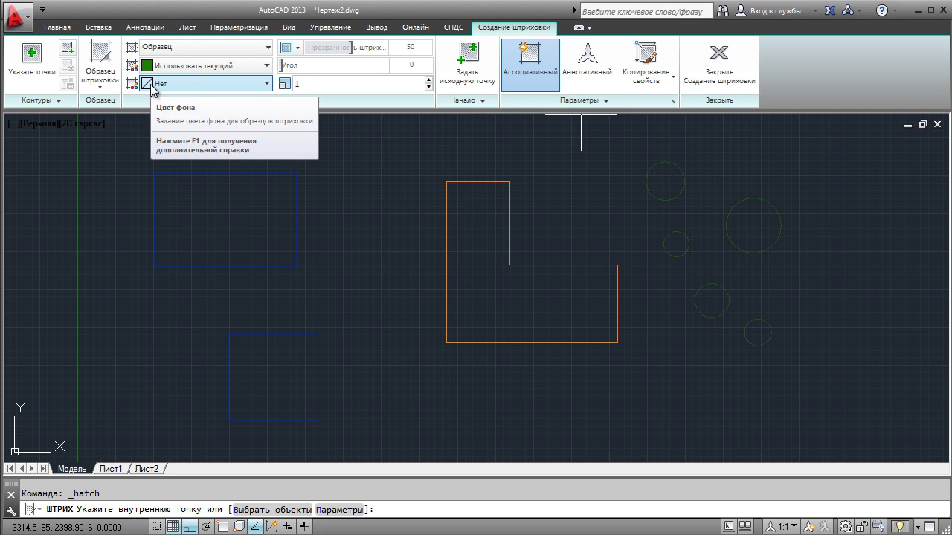
left_click(31, 56)
left_click(664, 181)
left_click(753, 225)
left_click(675, 244)
left_click(712, 305)
left_click(757, 334)
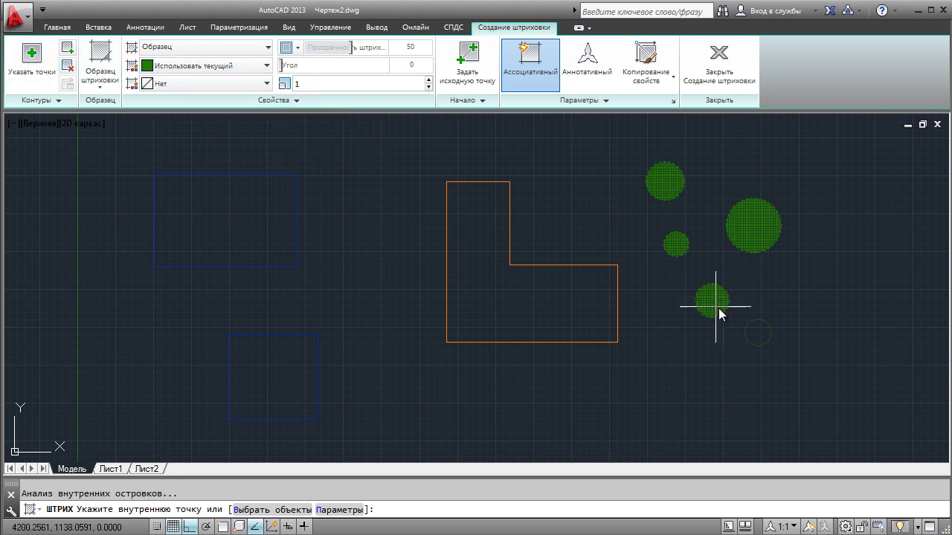
key("Return")
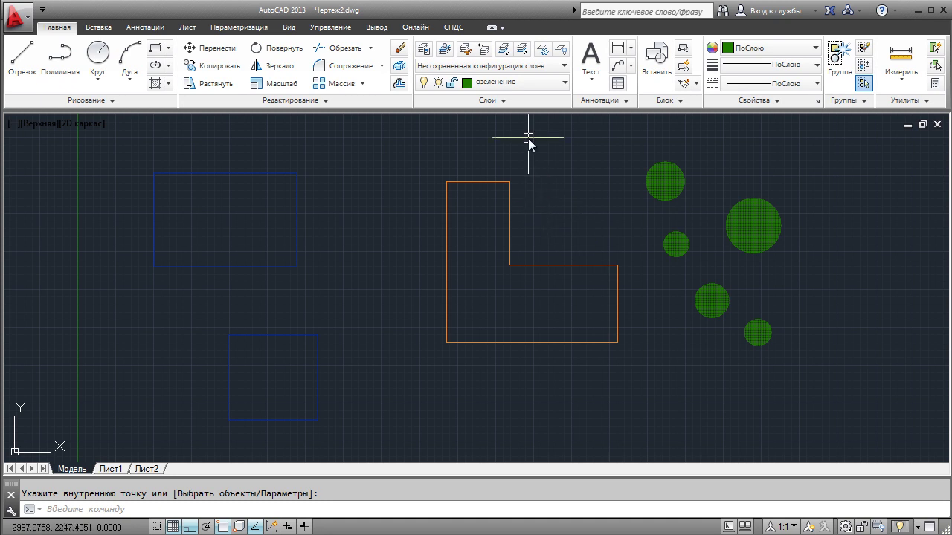
- Change the colour of the "озеленение" layer to yellow in the layer properties manager
left_click(523, 90)
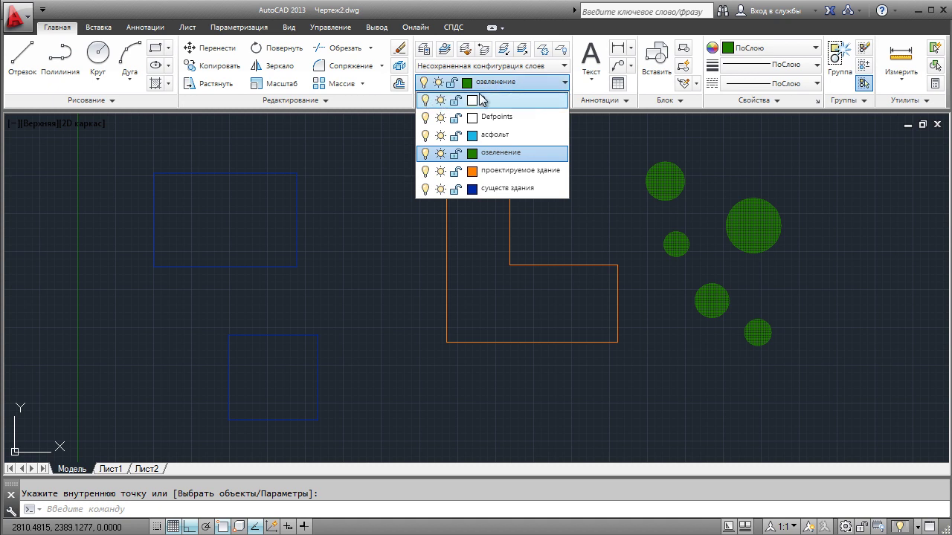
left_click(424, 50)
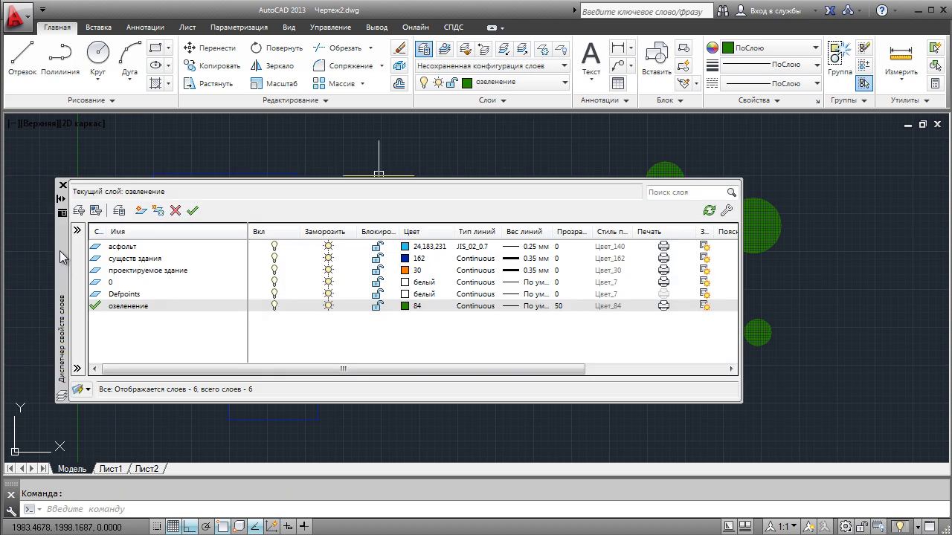
left_click_drag(60, 251, 108, 325)
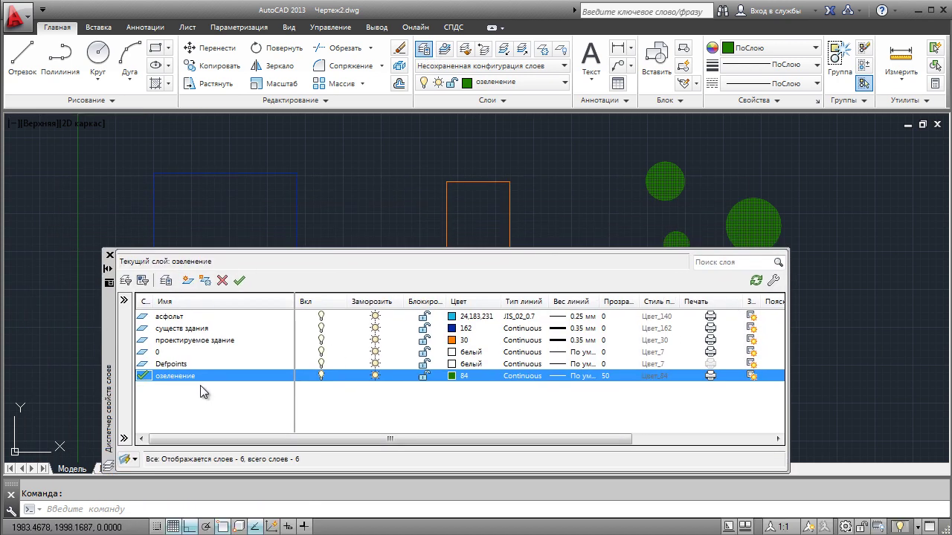
left_click(451, 375)
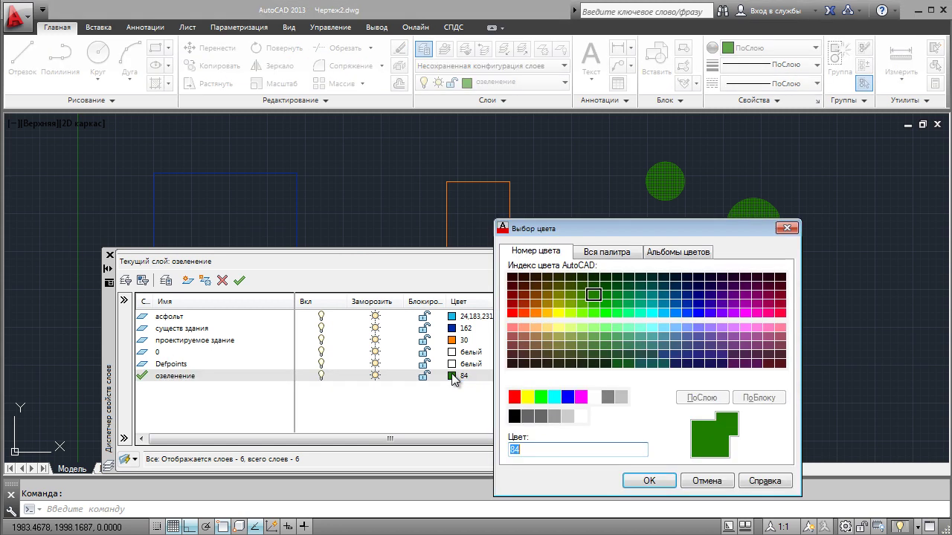
left_click(527, 398)
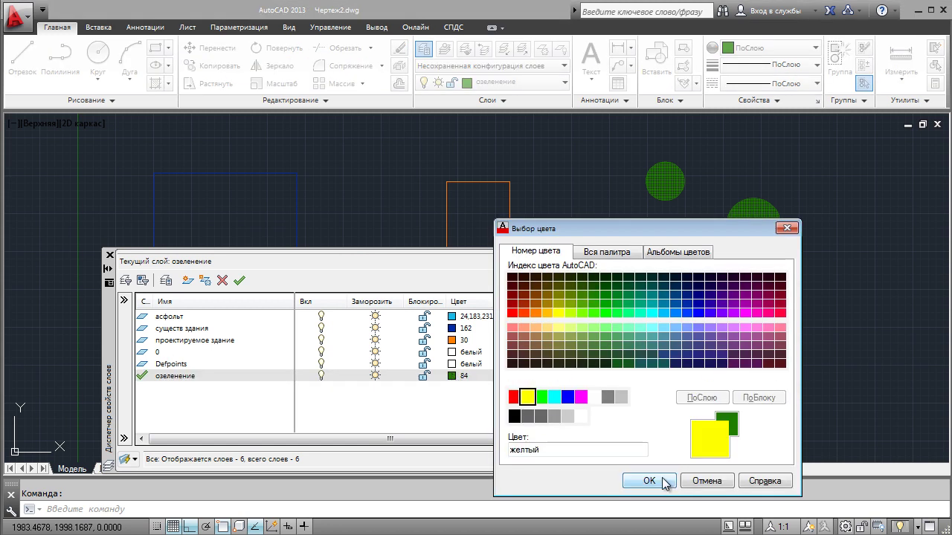
left_click(660, 480)
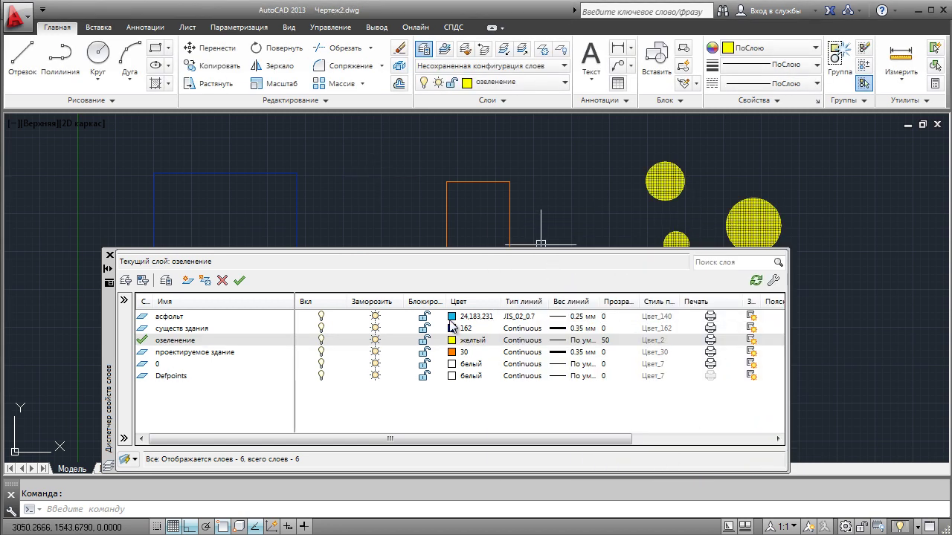
- Change the colour of the "проектируемое здание" layer to index colour 55
left_click(469, 353)
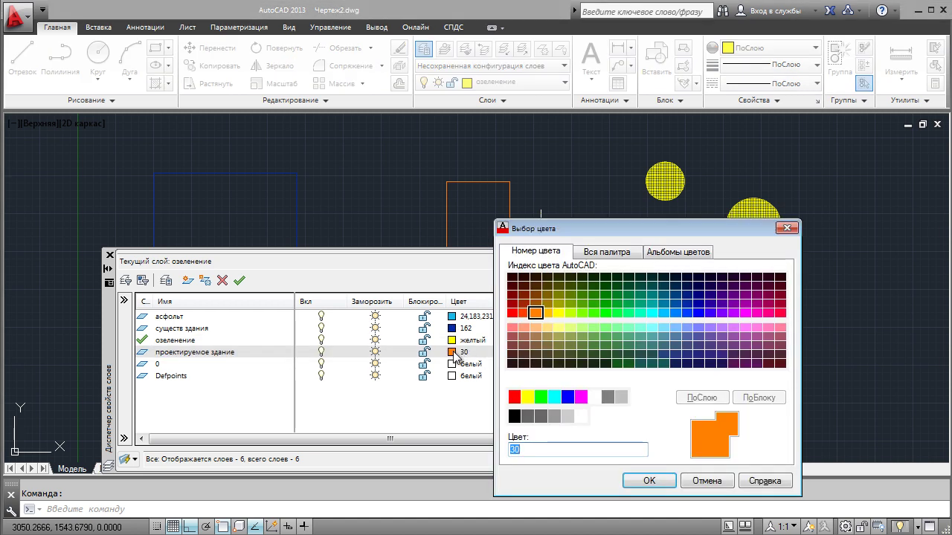
left_click(558, 345)
left_click(648, 480)
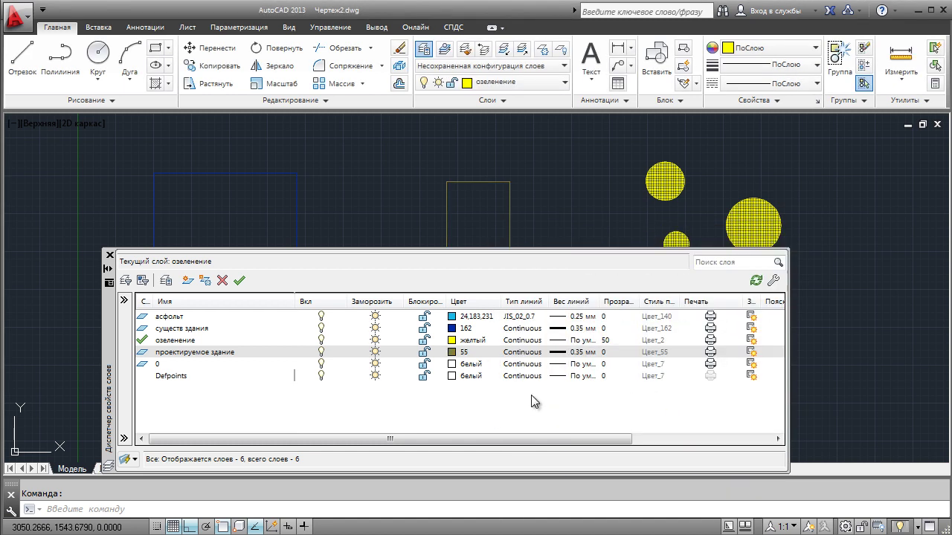
- Set the lineweight of the "проектируемое здание" layer to 0.60 mm
left_click(567, 353)
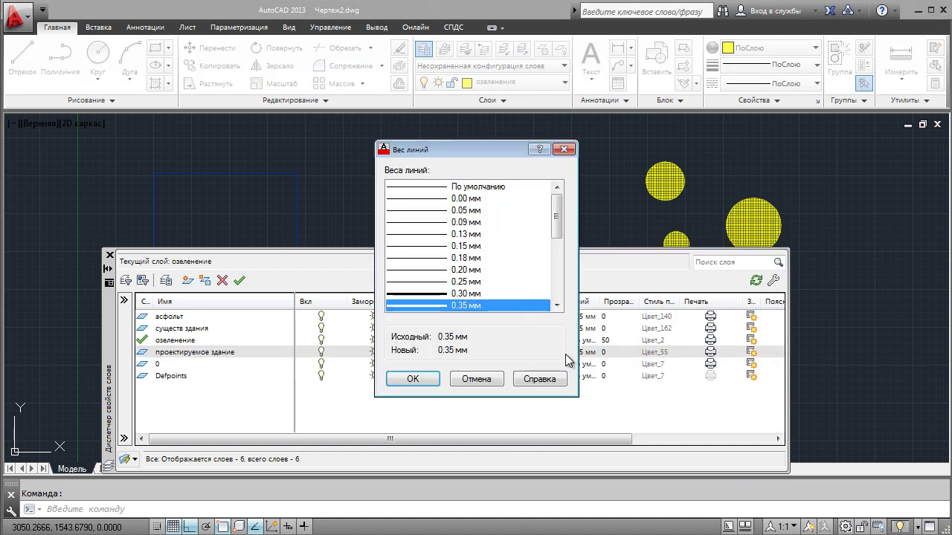
scroll(542, 274, "down", 1)
scroll(456, 297, "down", 2)
left_click(460, 282)
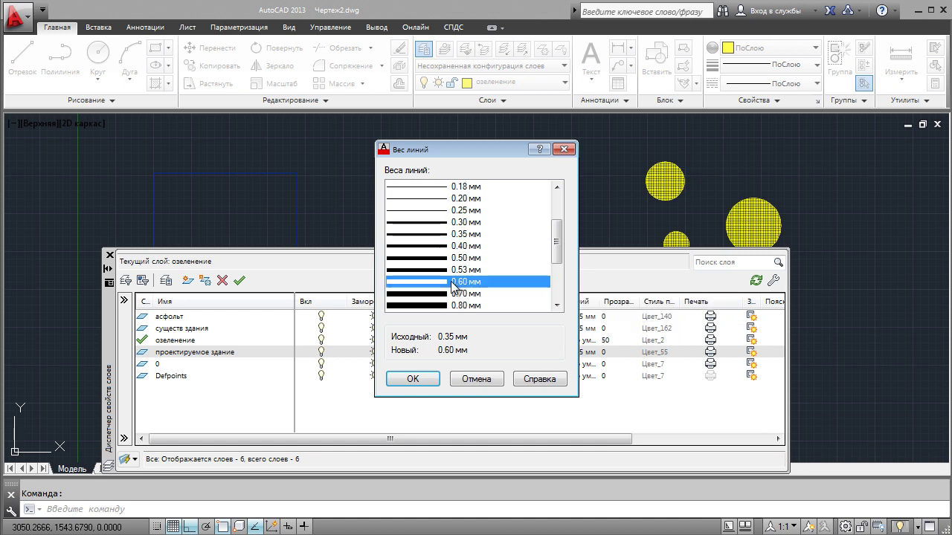
left_click(426, 380)
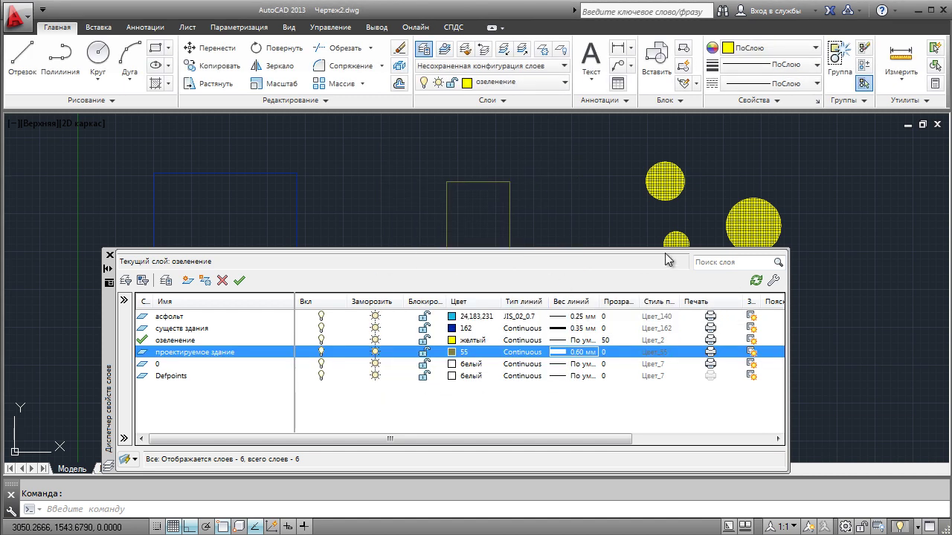
- Collapse the layer properties manager to uncover the drawing and turn on lineweight display
left_click(101, 270)
left_click(99, 271)
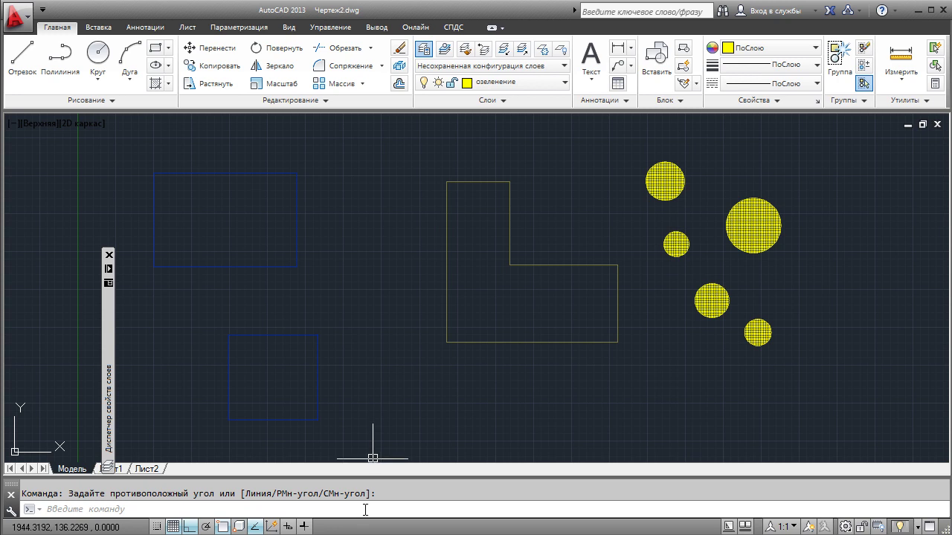
left_click(305, 527)
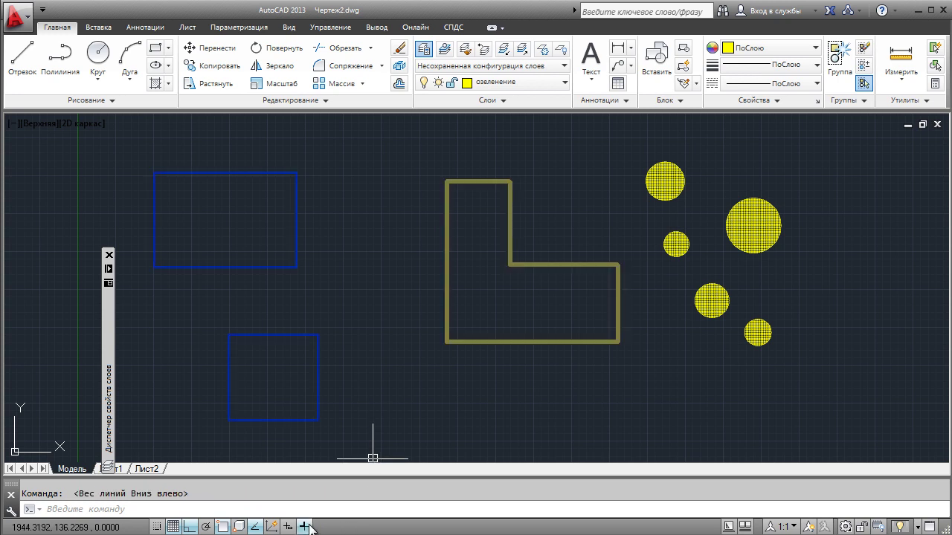